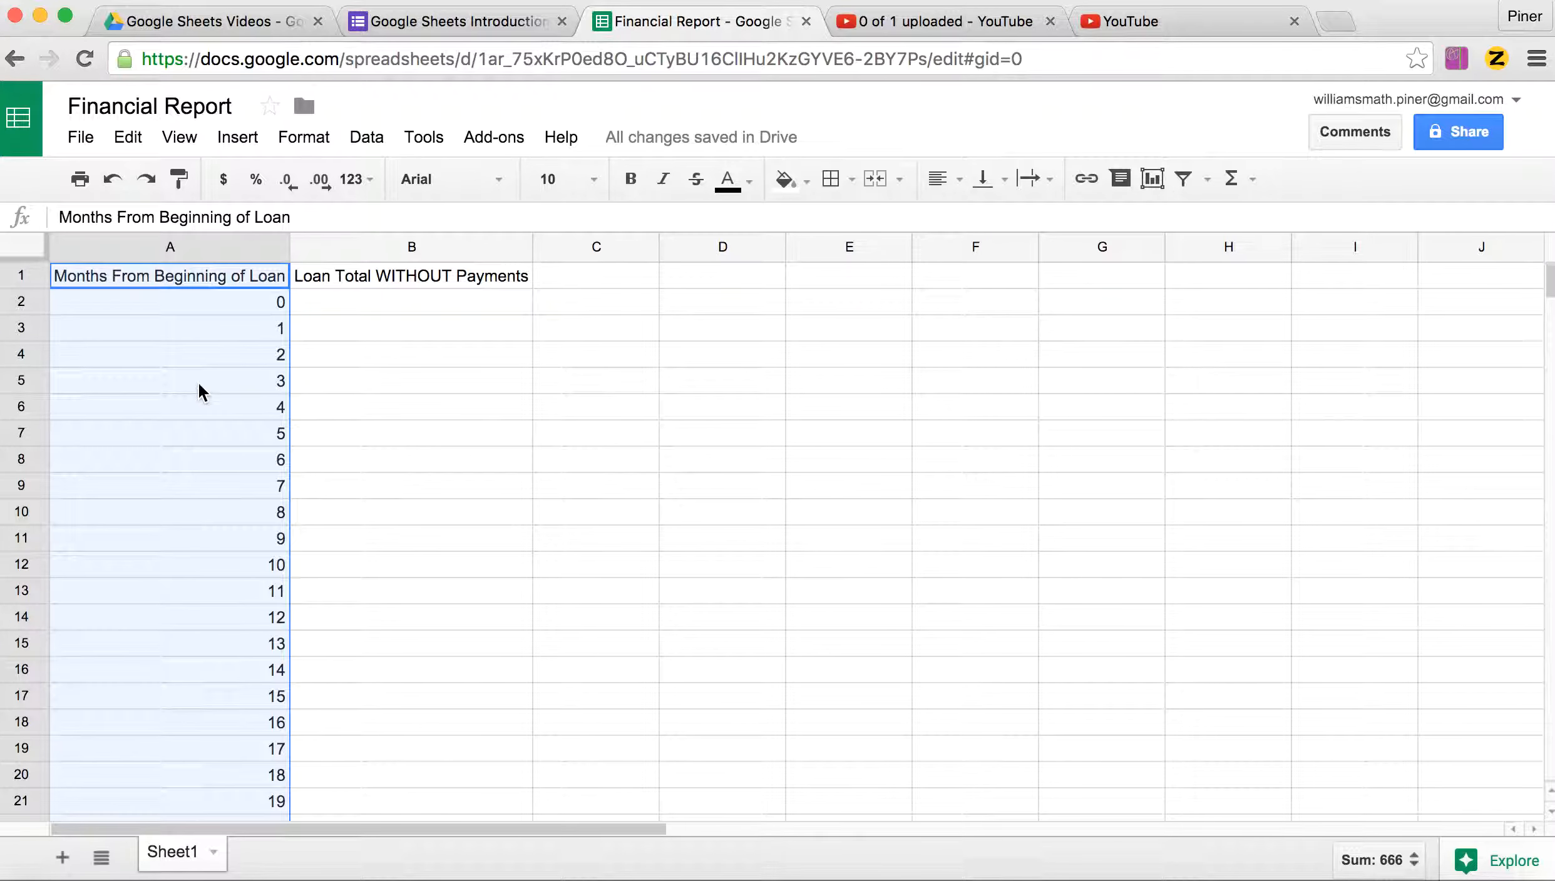
- Enter $10,000.00 in B2 as the loan total without payments for month 0
{"action": "scroll", "coordinate": [198, 381], "scroll_direction": "down", "scroll_amount": 5}
{"action": "scroll", "coordinate": [198, 381], "scroll_direction": "down", "scroll_amount": 1}
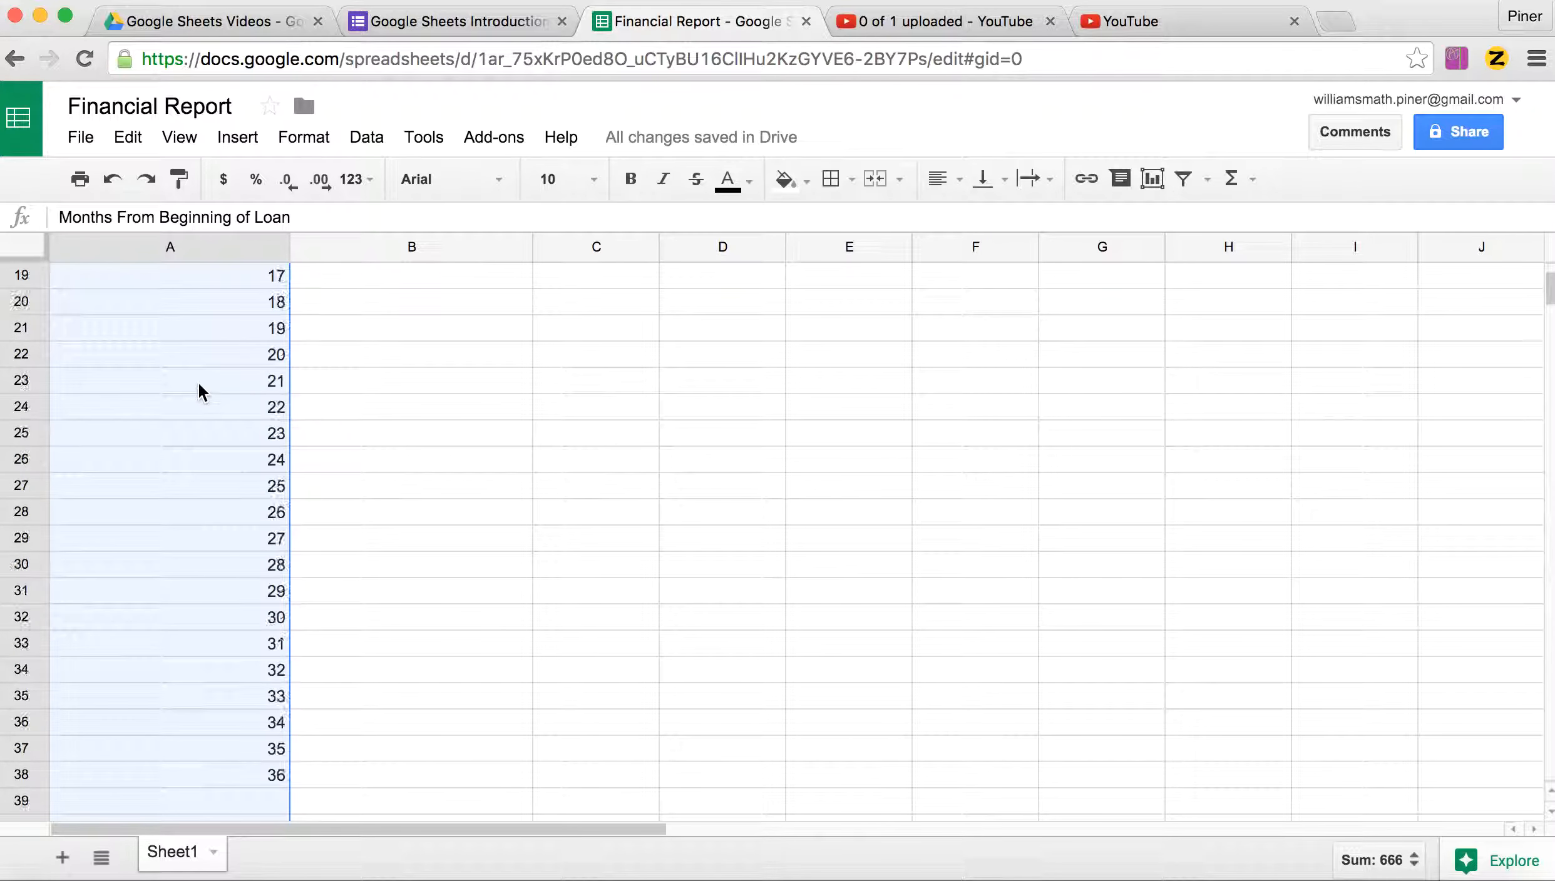
{"action": "scroll", "coordinate": [198, 381], "scroll_direction": "up", "scroll_amount": 6}
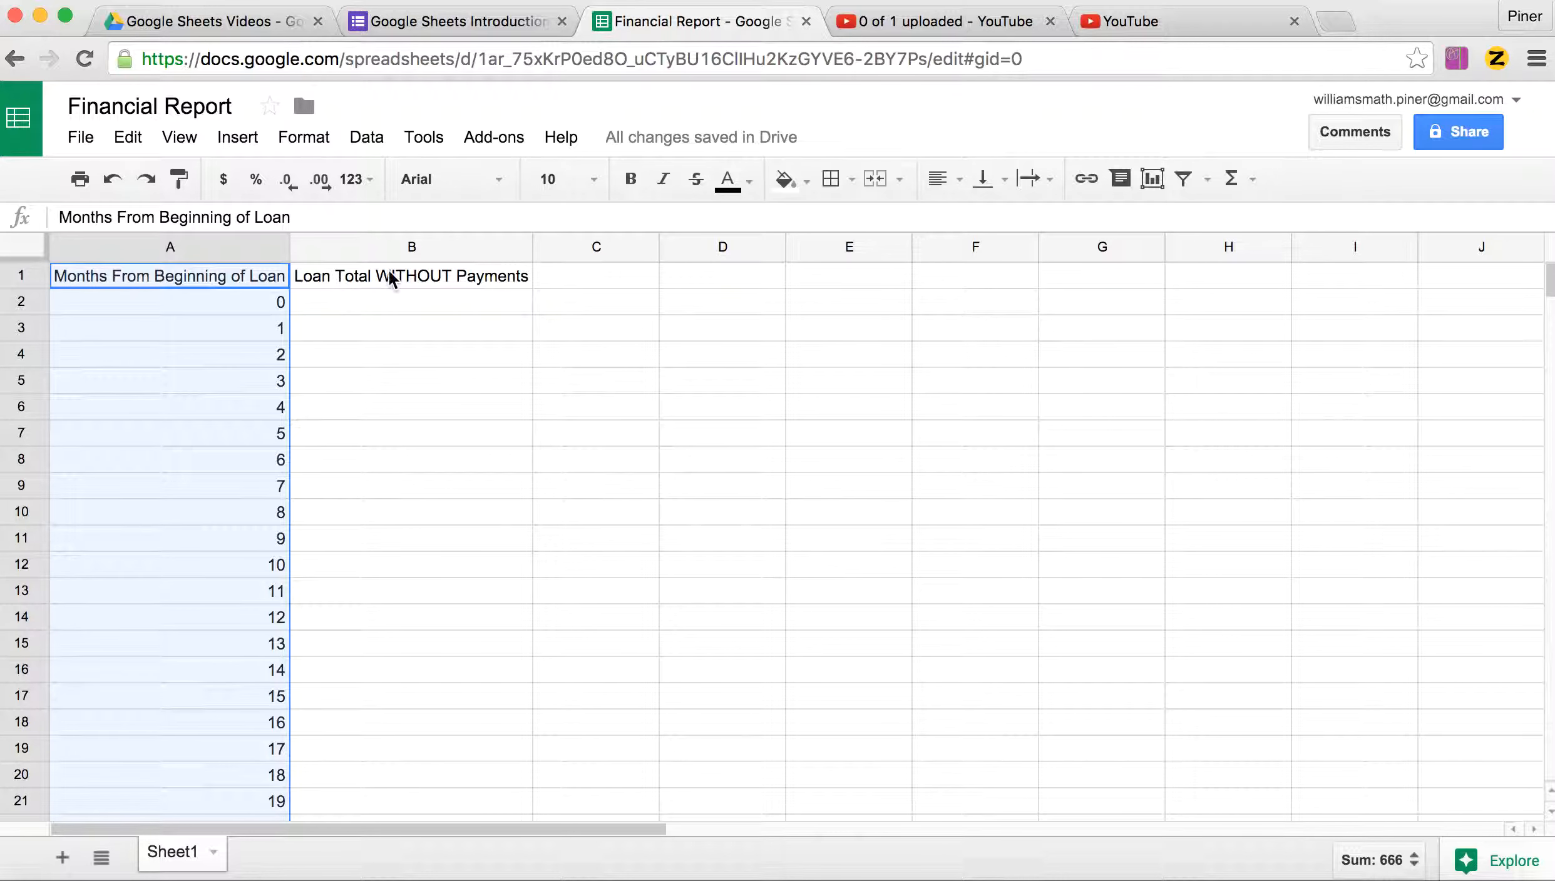
{"action": "left_click", "coordinate": [382, 244]}
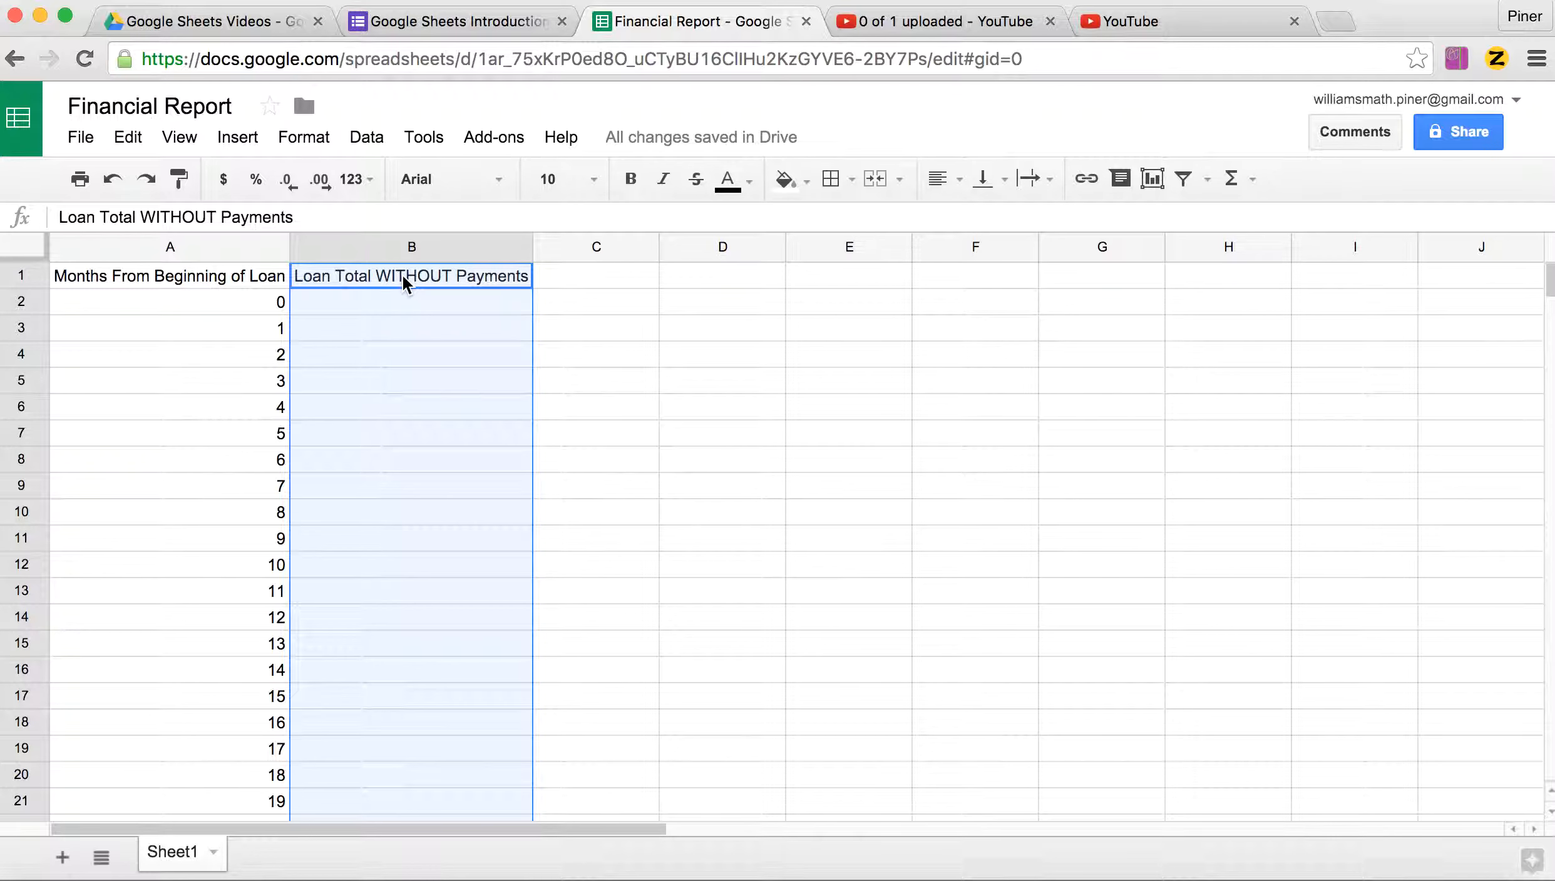
{"action": "left_click", "coordinate": [362, 277]}
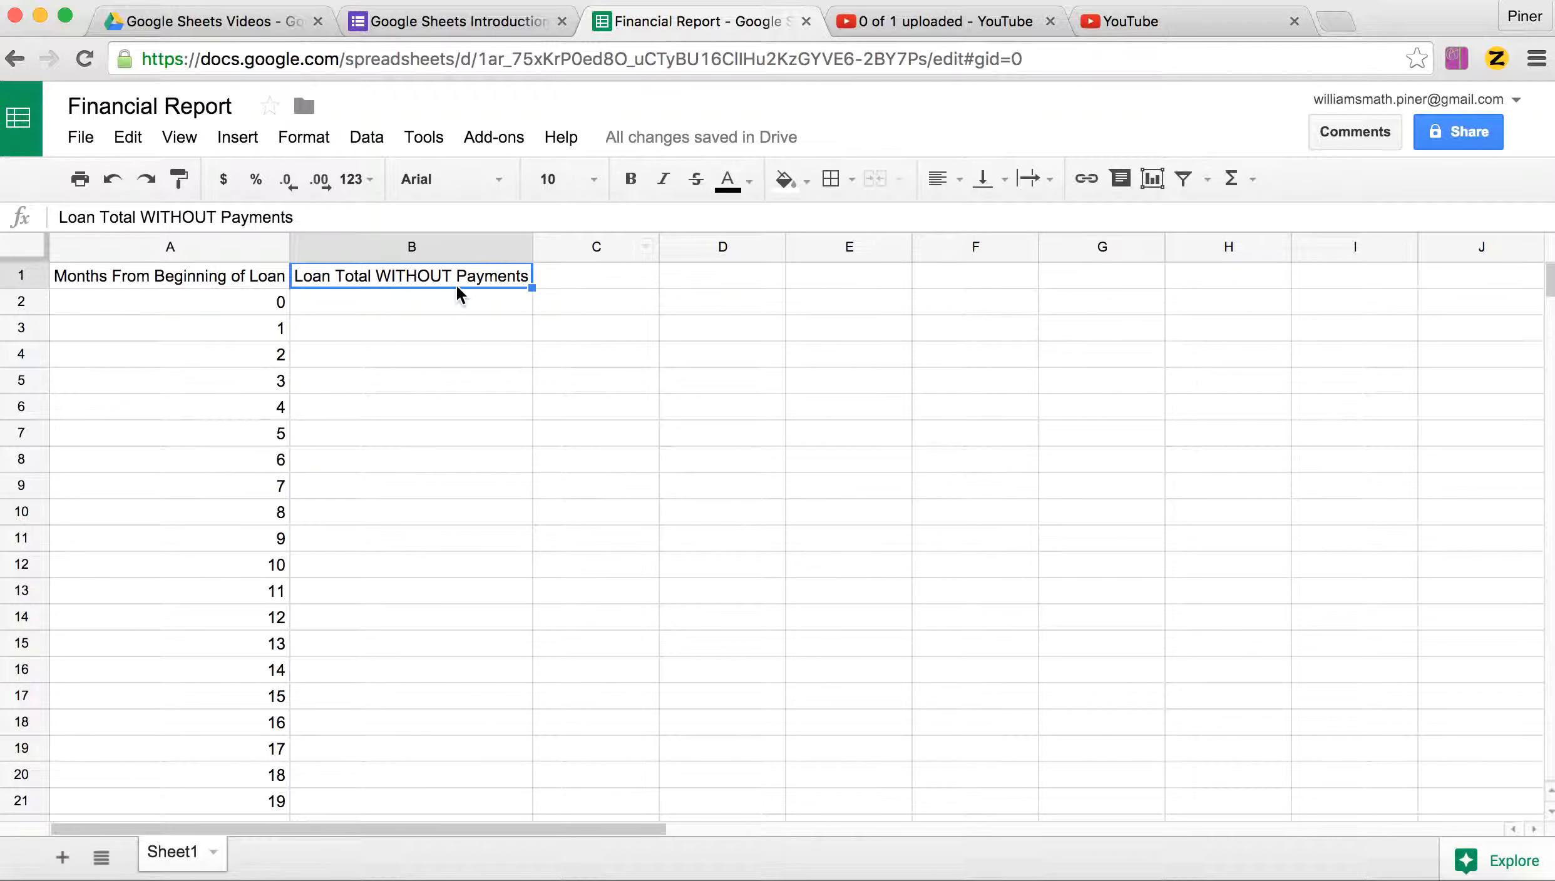
{"action": "left_click", "coordinate": [445, 302]}
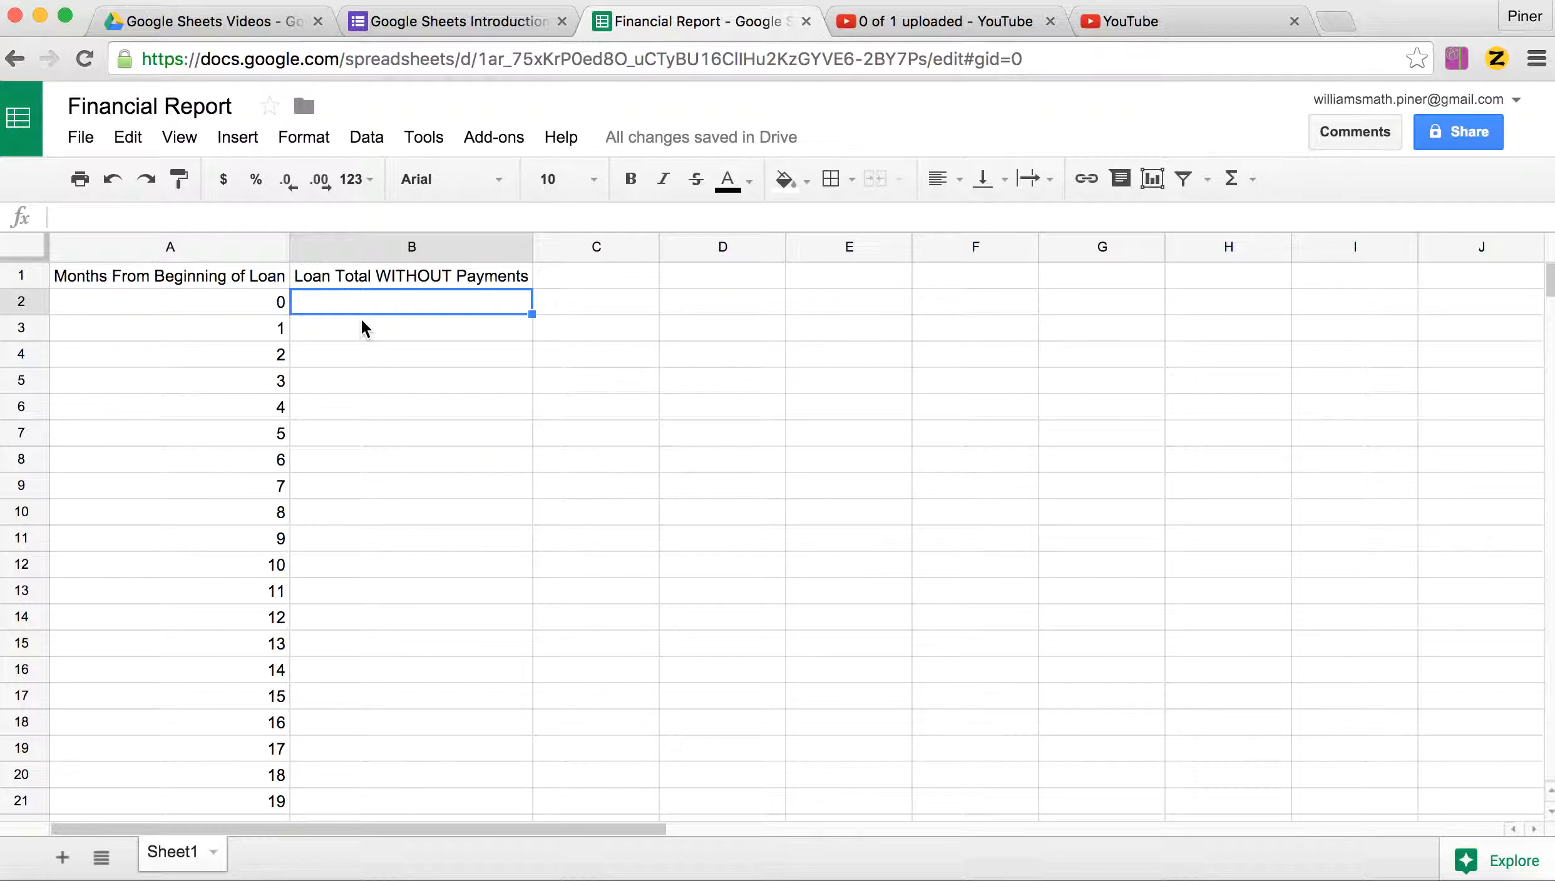
{"action": "type", "text": "$10"}
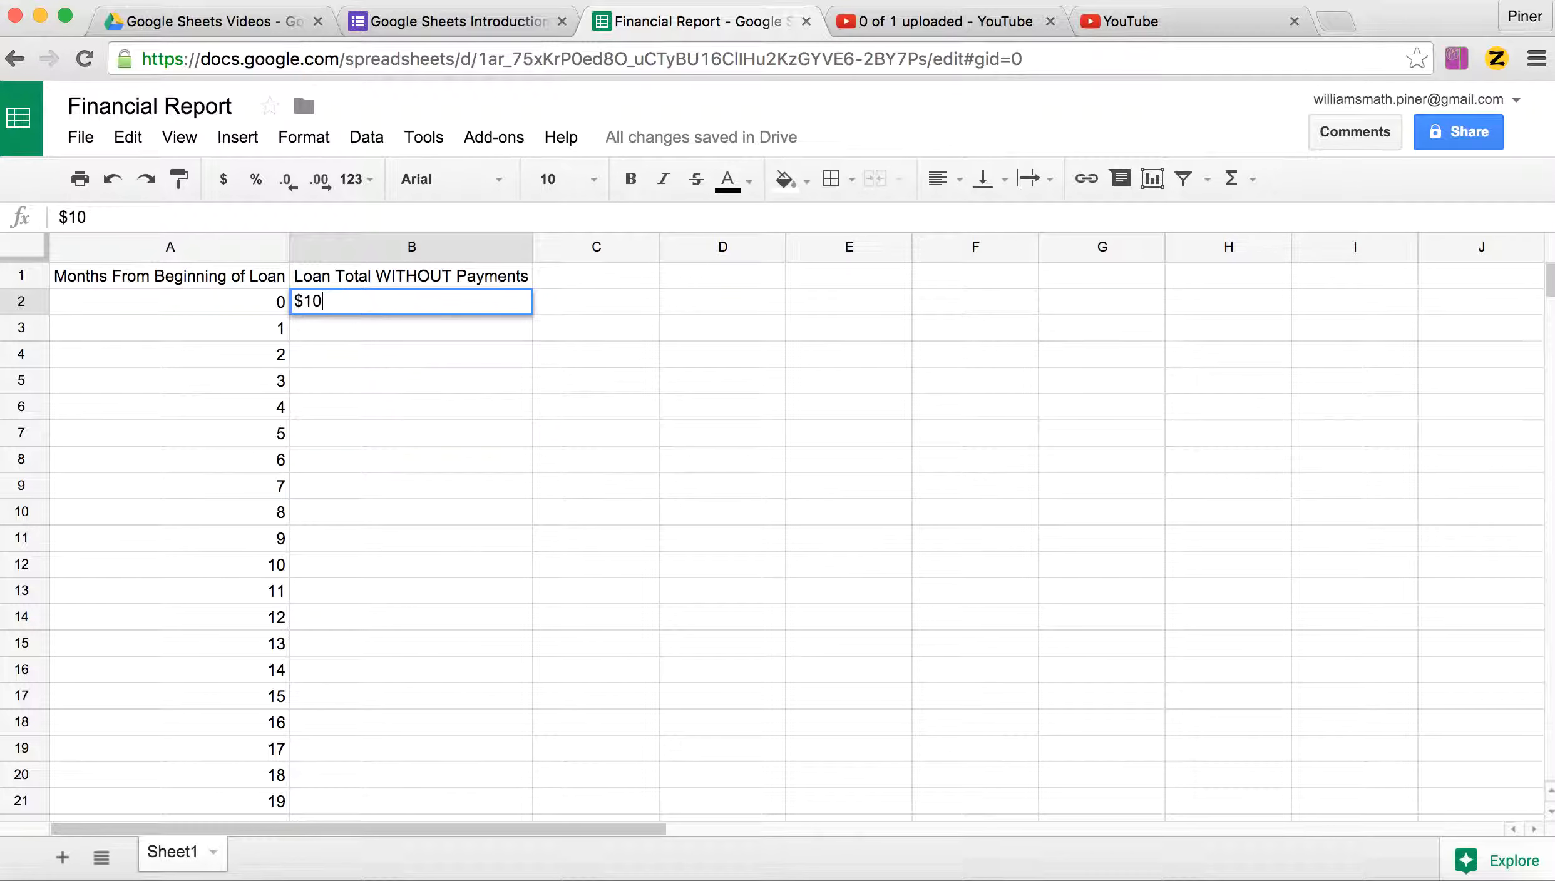
{"action": "type", "text": ",000.00"}
{"action": "key", "text": "Return"}
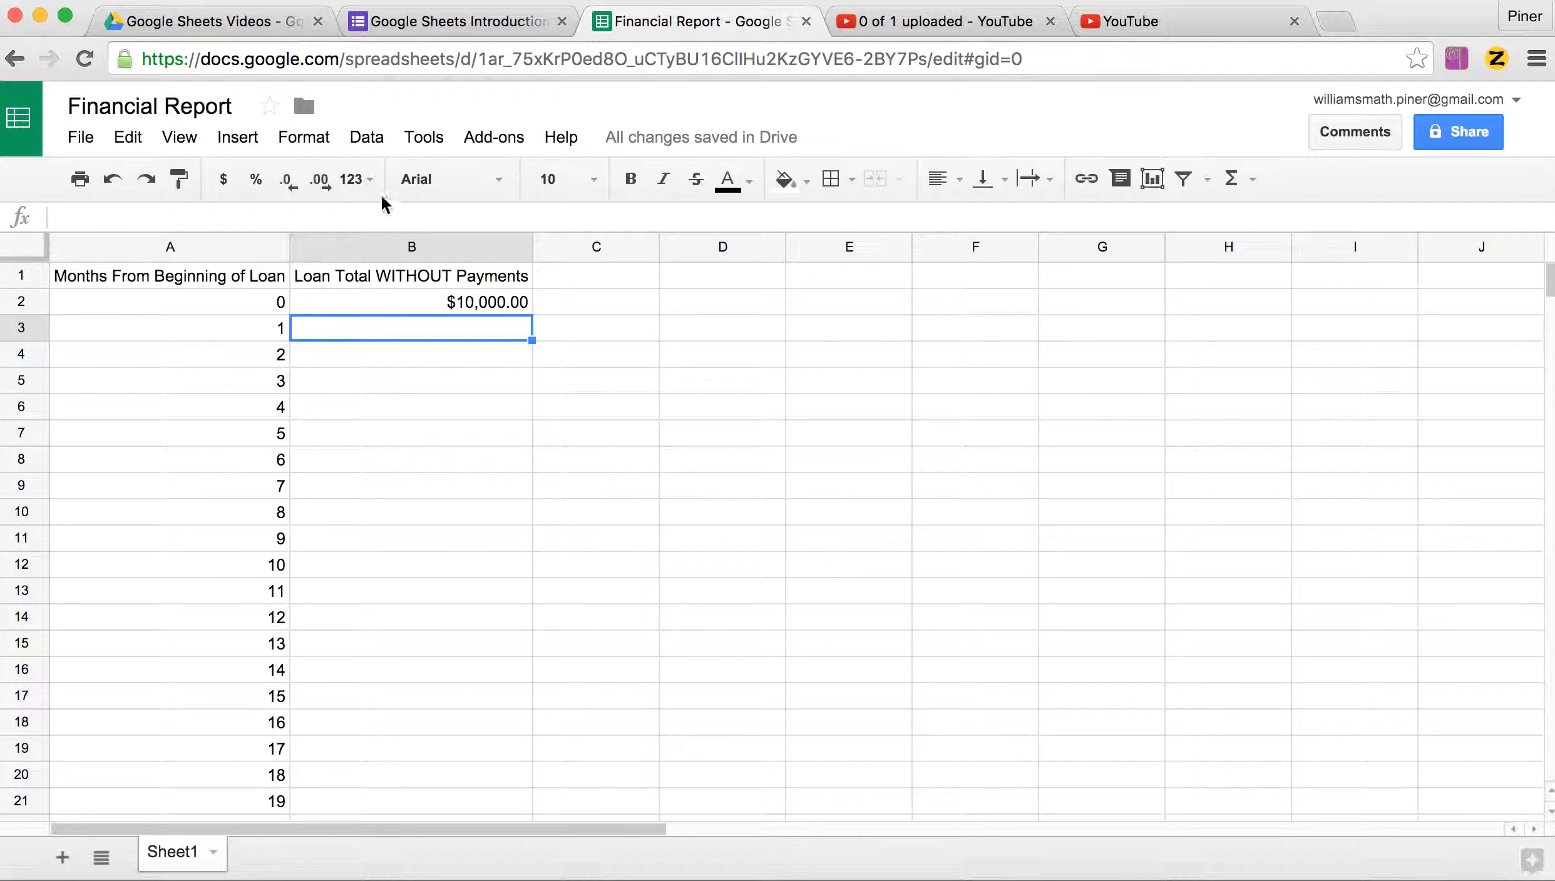
- Add the note "Interest: 5% Annually, Compounded Monthly" in cell D3
{"action": "left_click", "coordinate": [714, 307]}
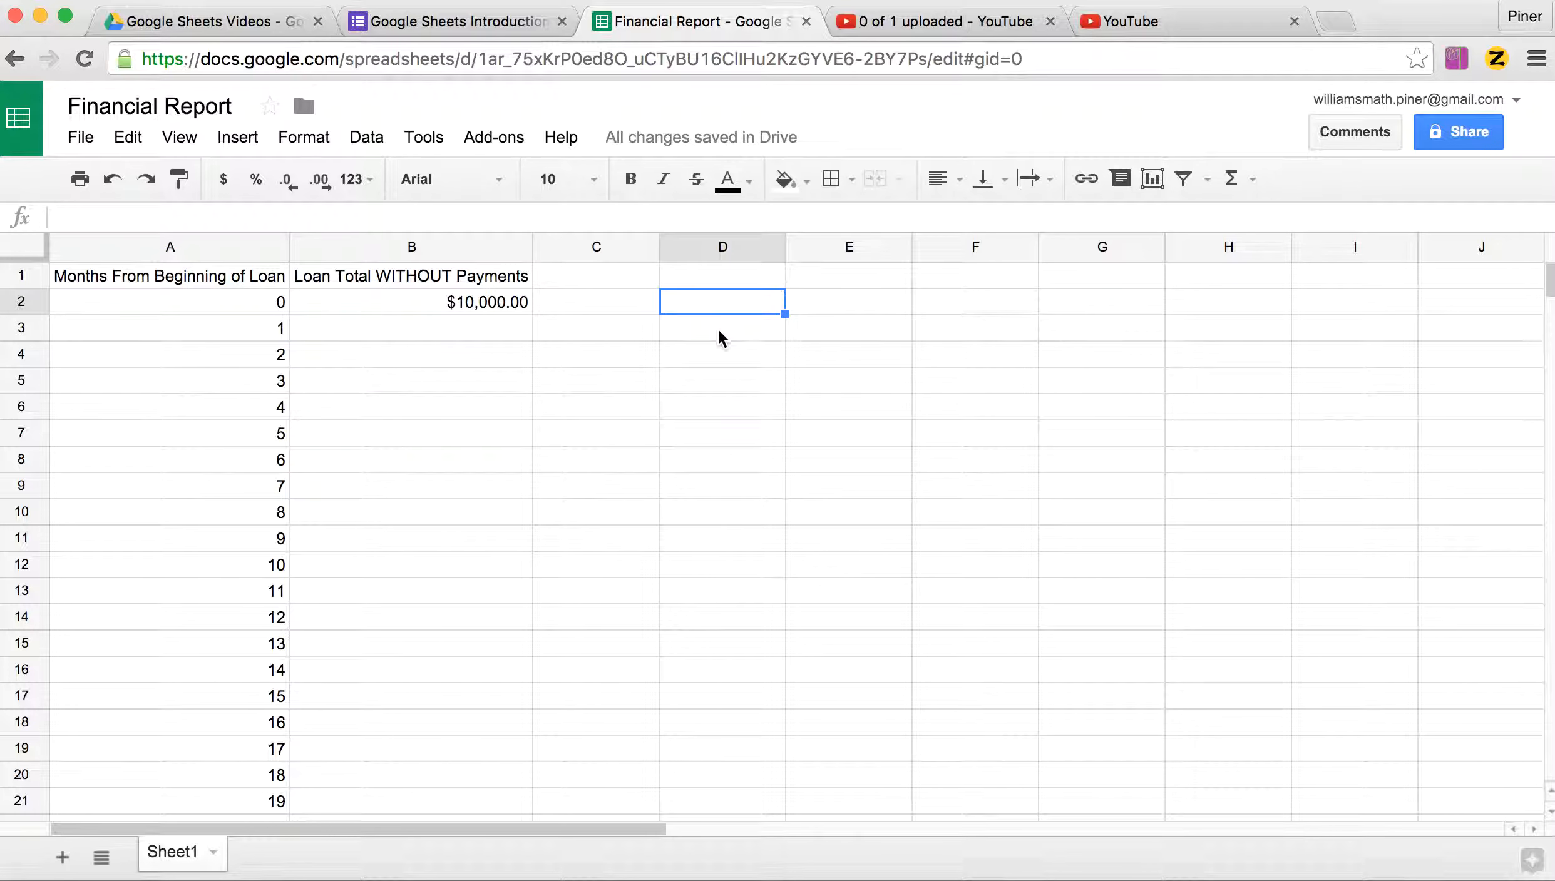
{"action": "left_click", "coordinate": [717, 329]}
{"action": "type", "text": "Interest:"}
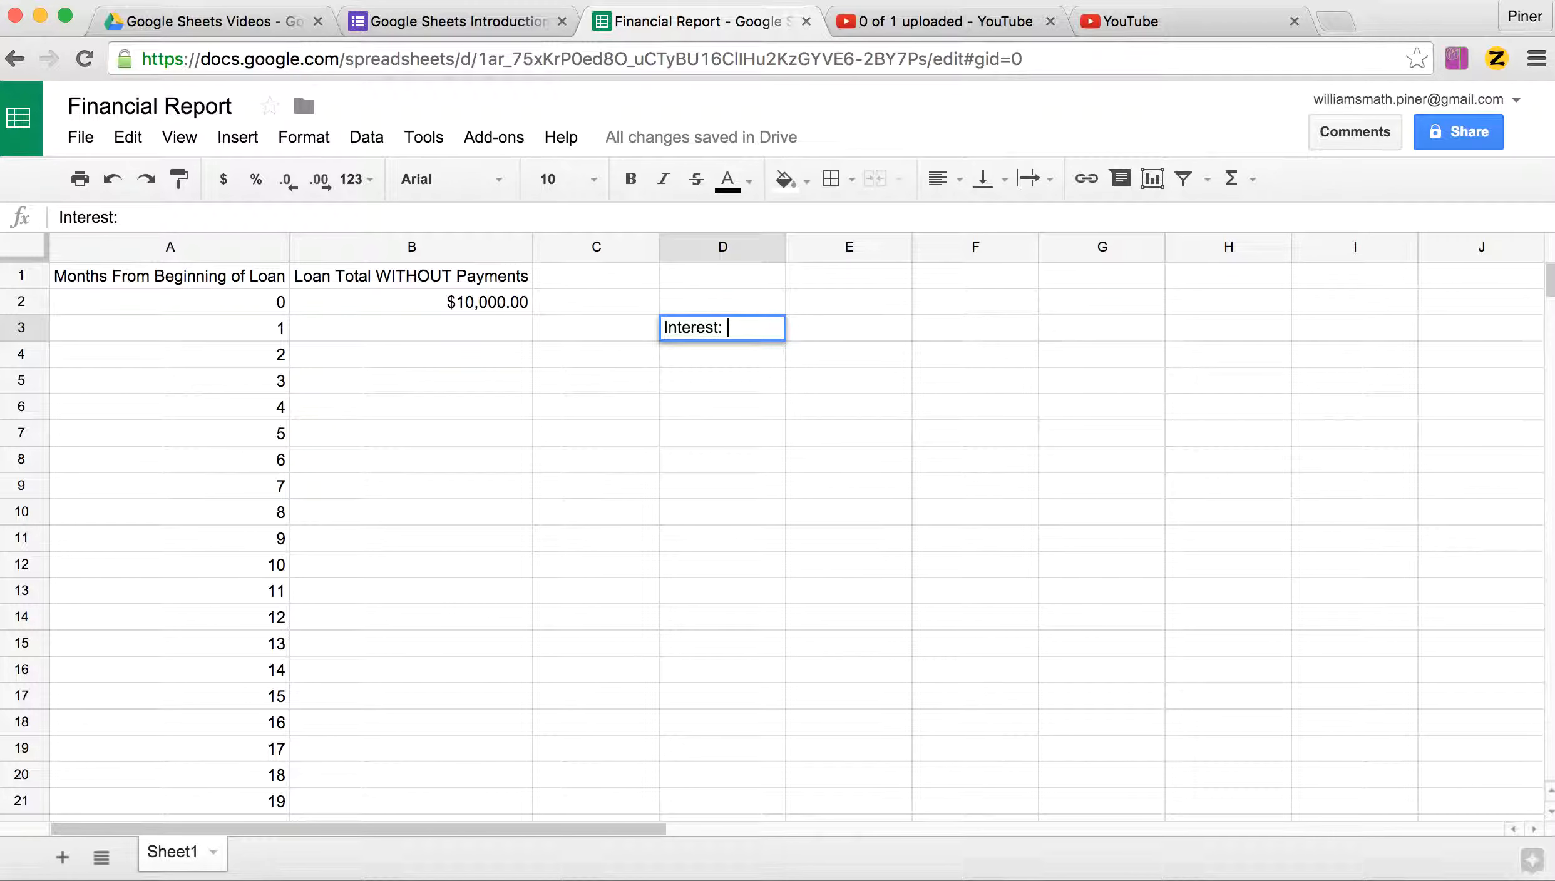
{"action": "type", "text": " 5% ANn"}
{"action": "key", "text": "BackSpace"}
{"action": "key", "text": "BackSpace"}
{"action": "type", "text": "nn"}
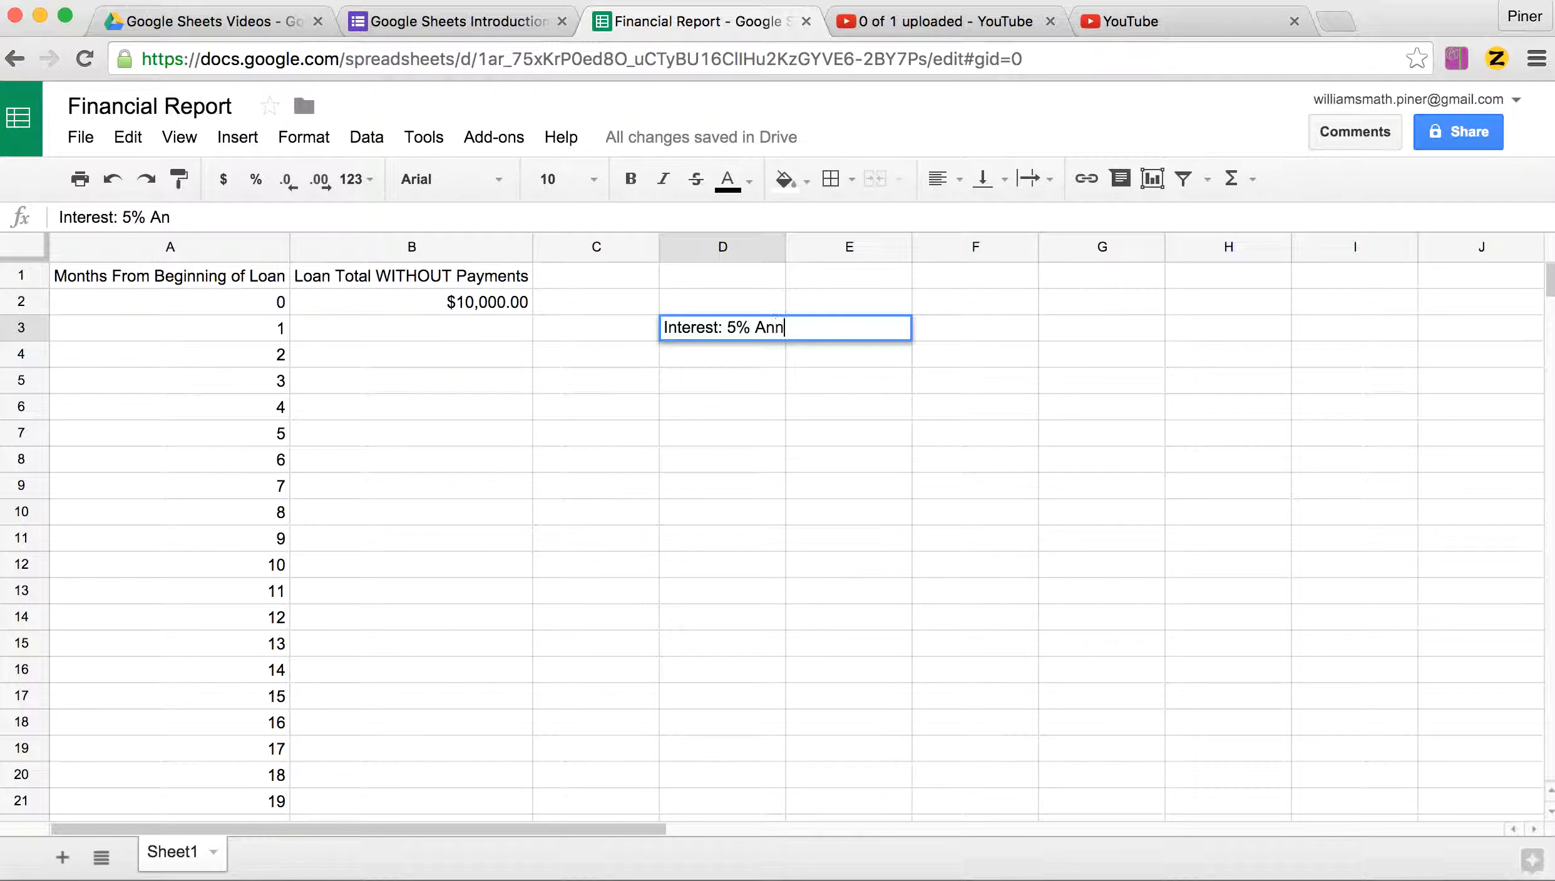
{"action": "type", "text": "ually, Compounded Monthly"}
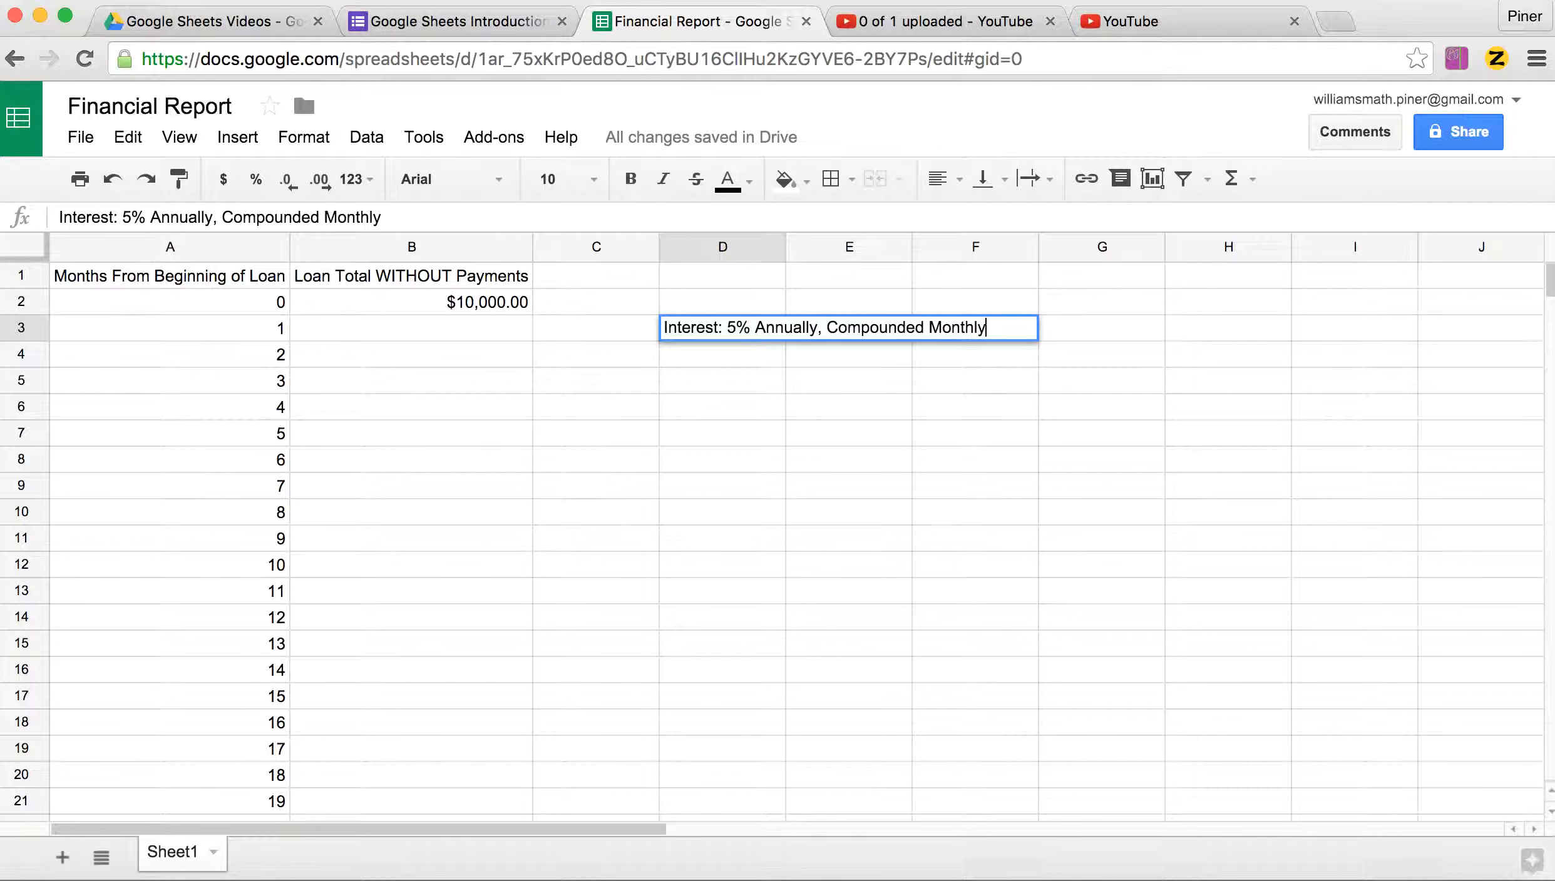
{"action": "key", "text": "Return"}
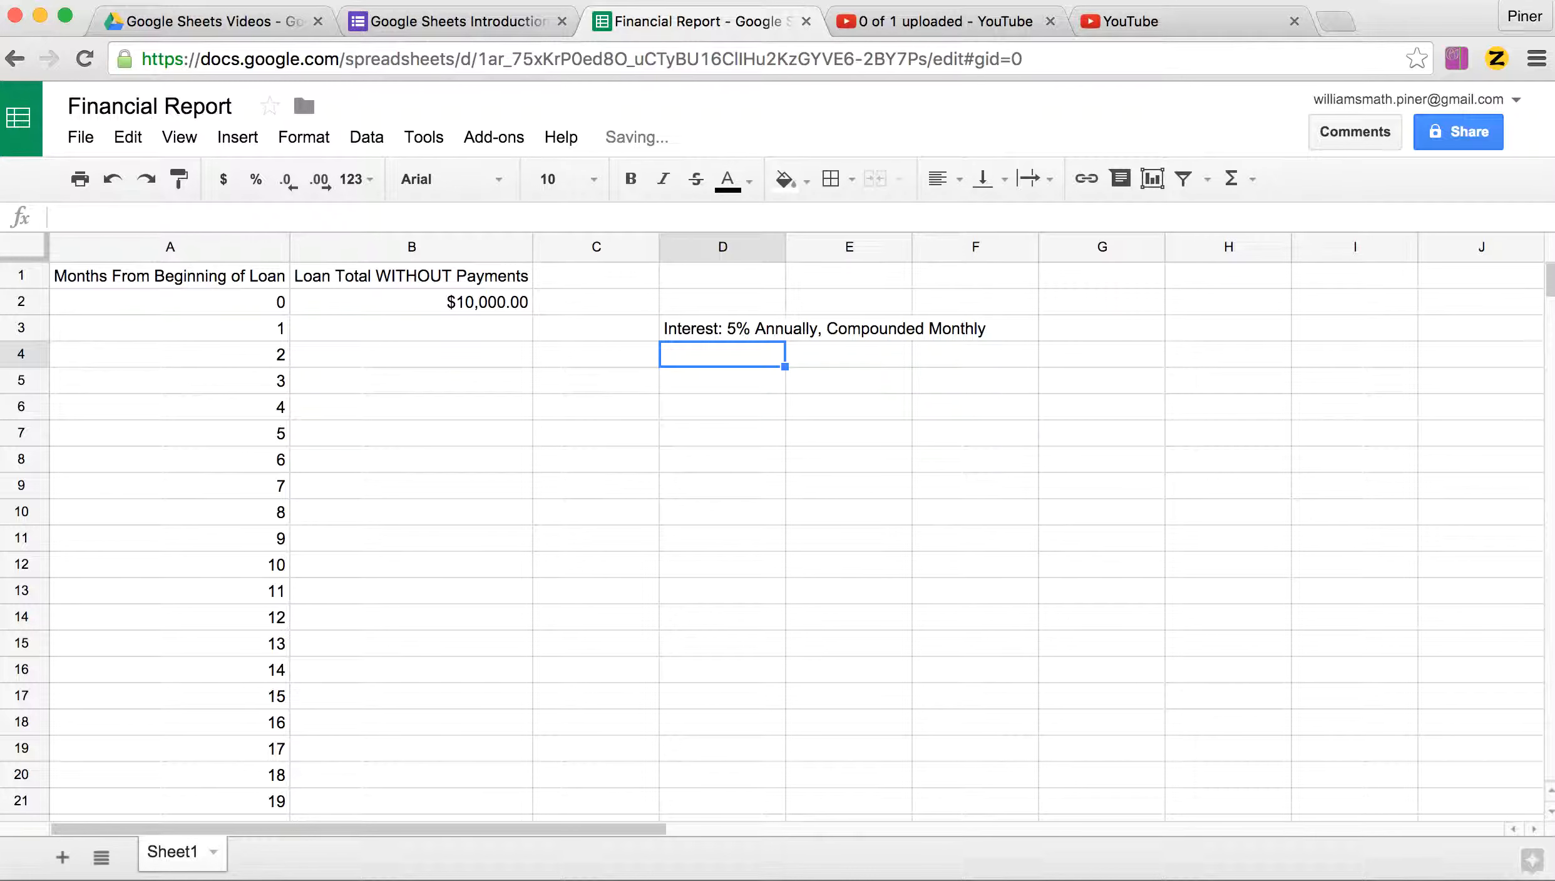
- Enter the formula =B2*(1+.05/12) in B3 to calculate the month 1 loan total
{"action": "left_click", "coordinate": [466, 319]}
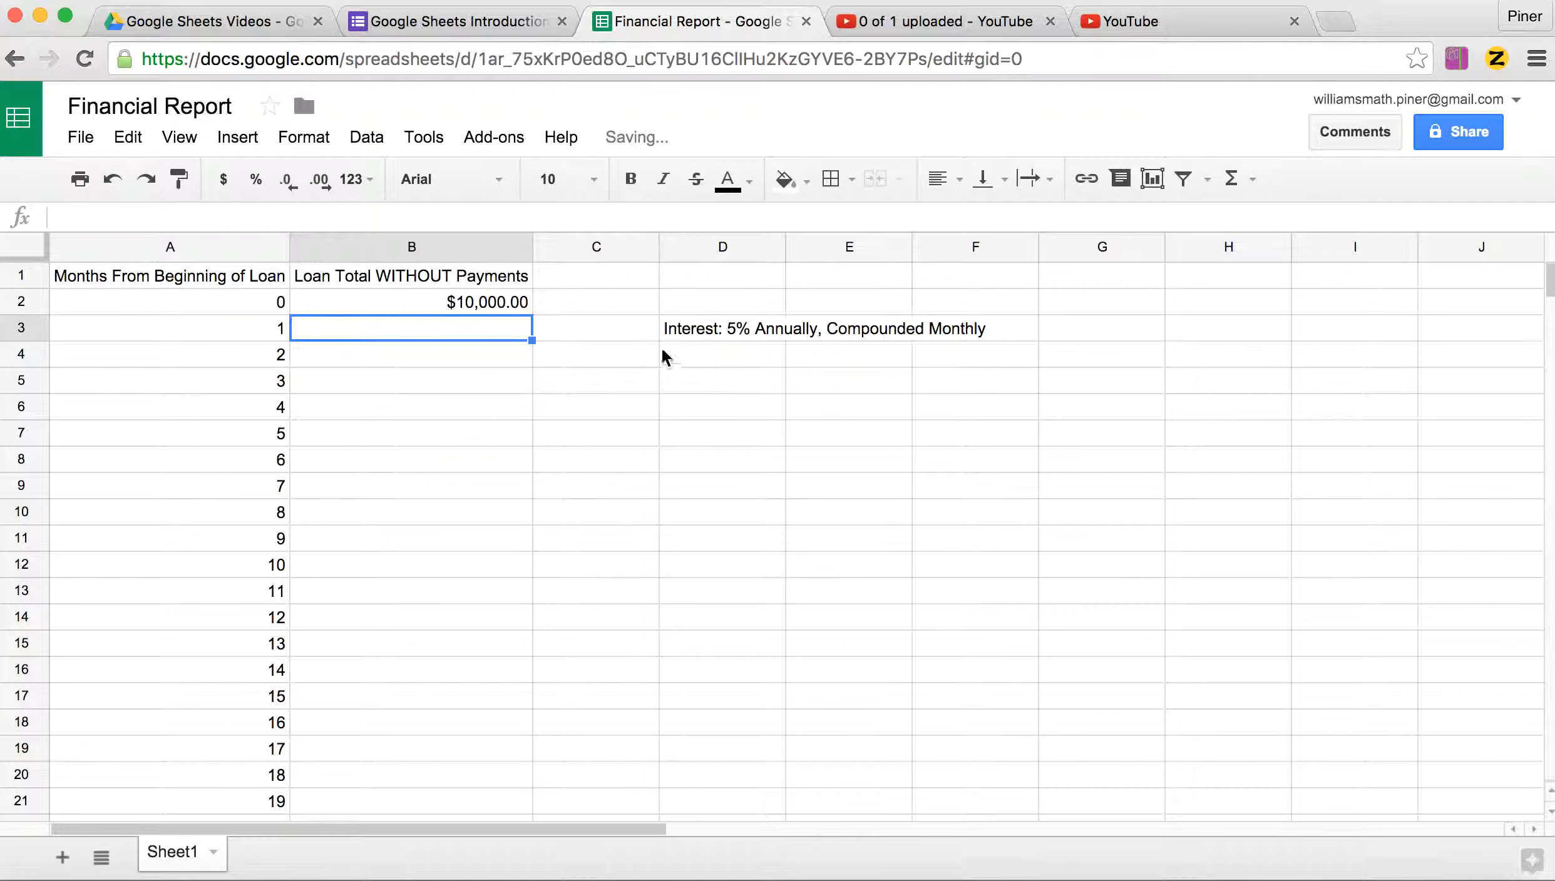
{"action": "left_click", "coordinate": [472, 299]}
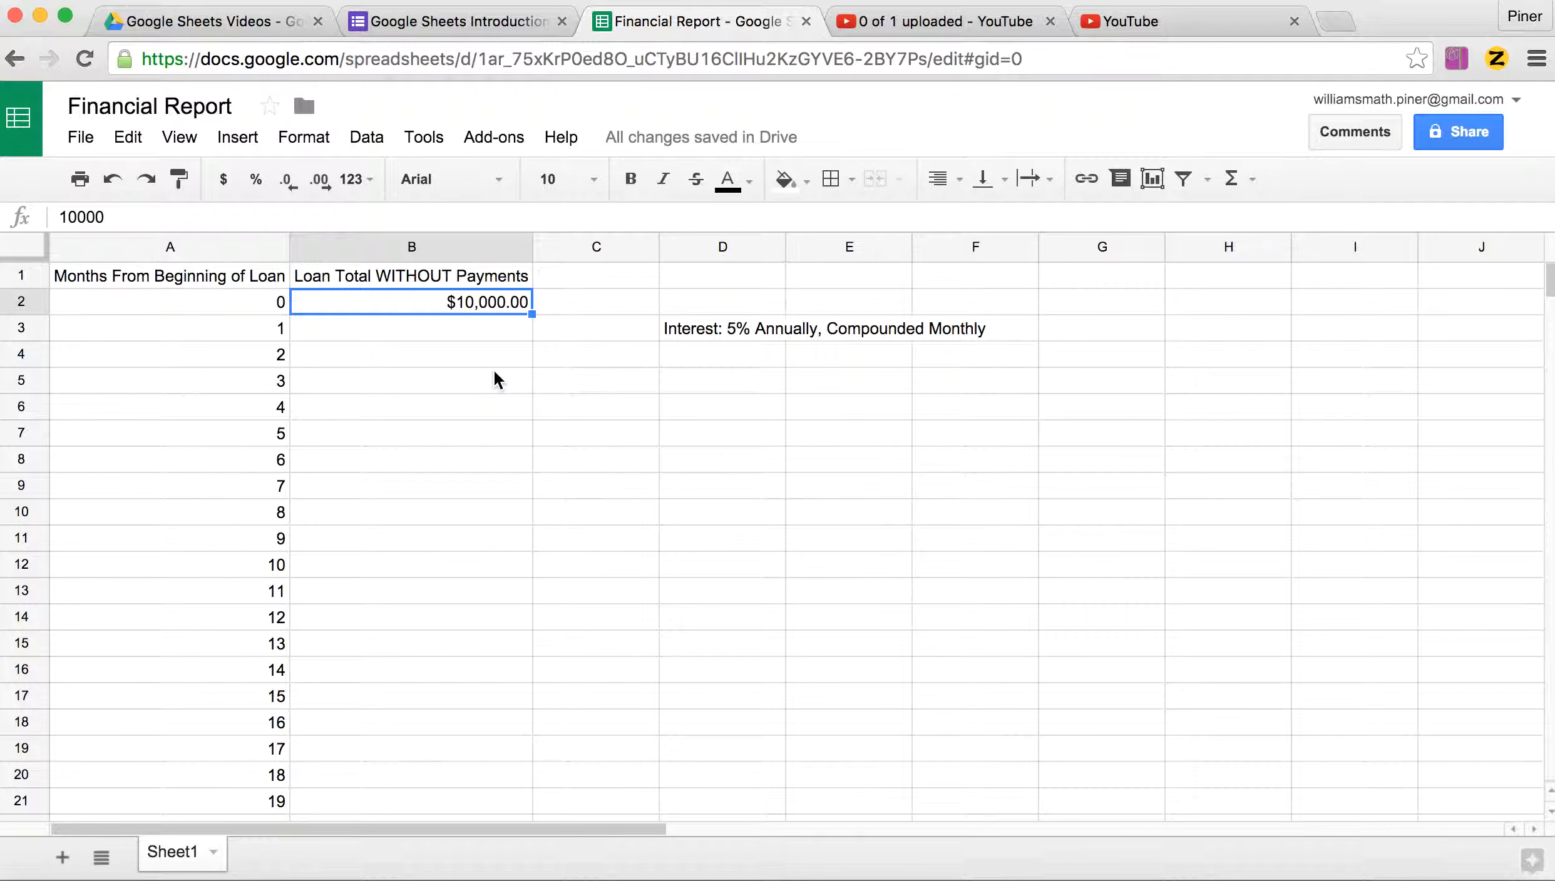
{"action": "left_click", "coordinate": [482, 330]}
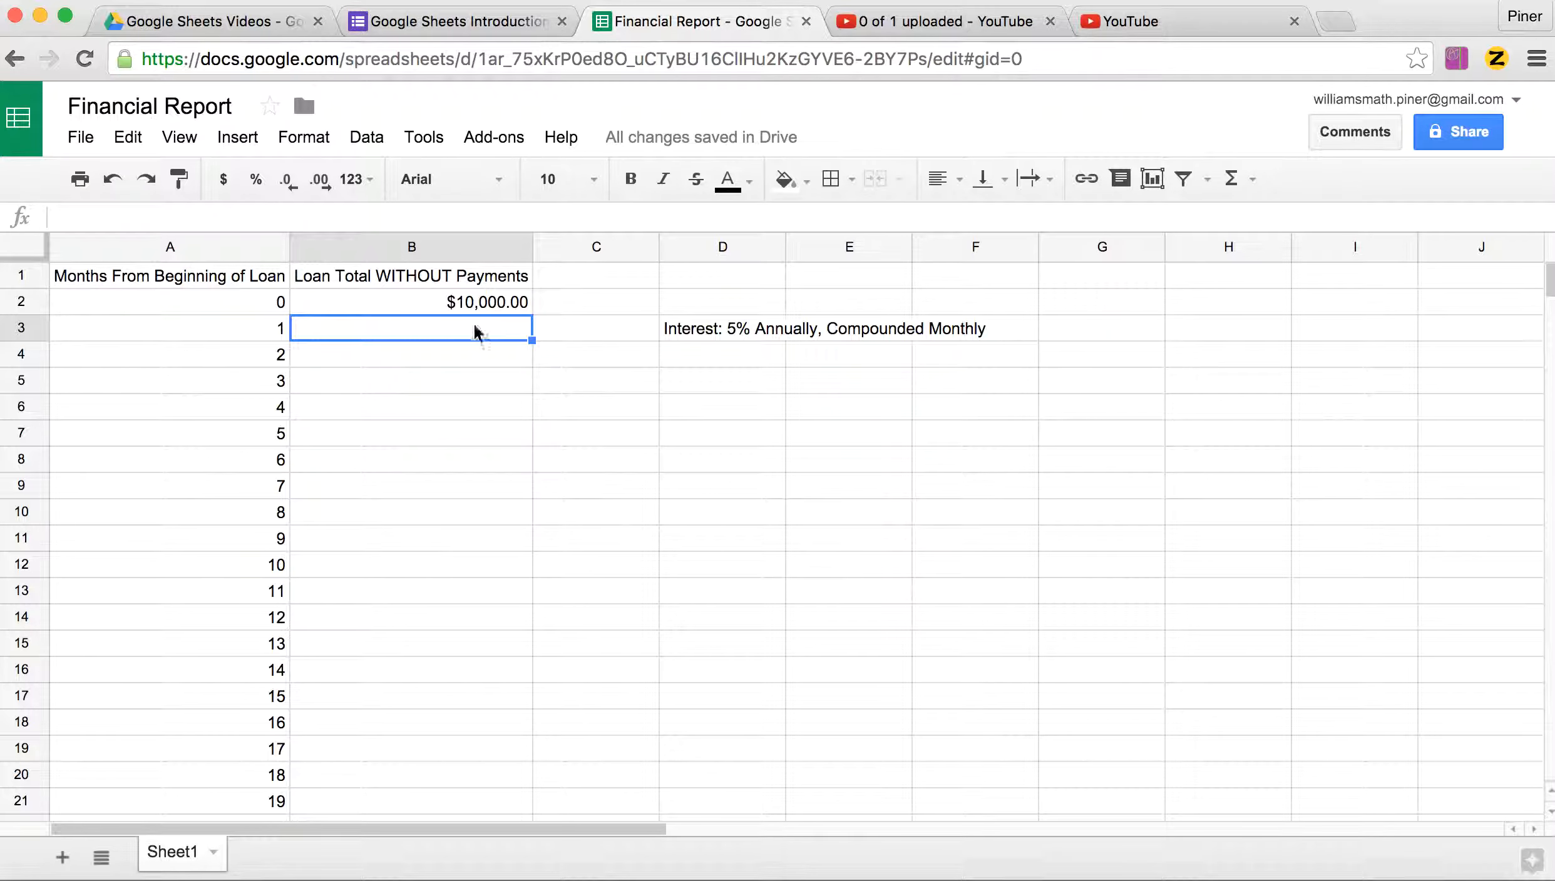
{"action": "double_click", "coordinate": [446, 326]}
{"action": "type", "text": "="}
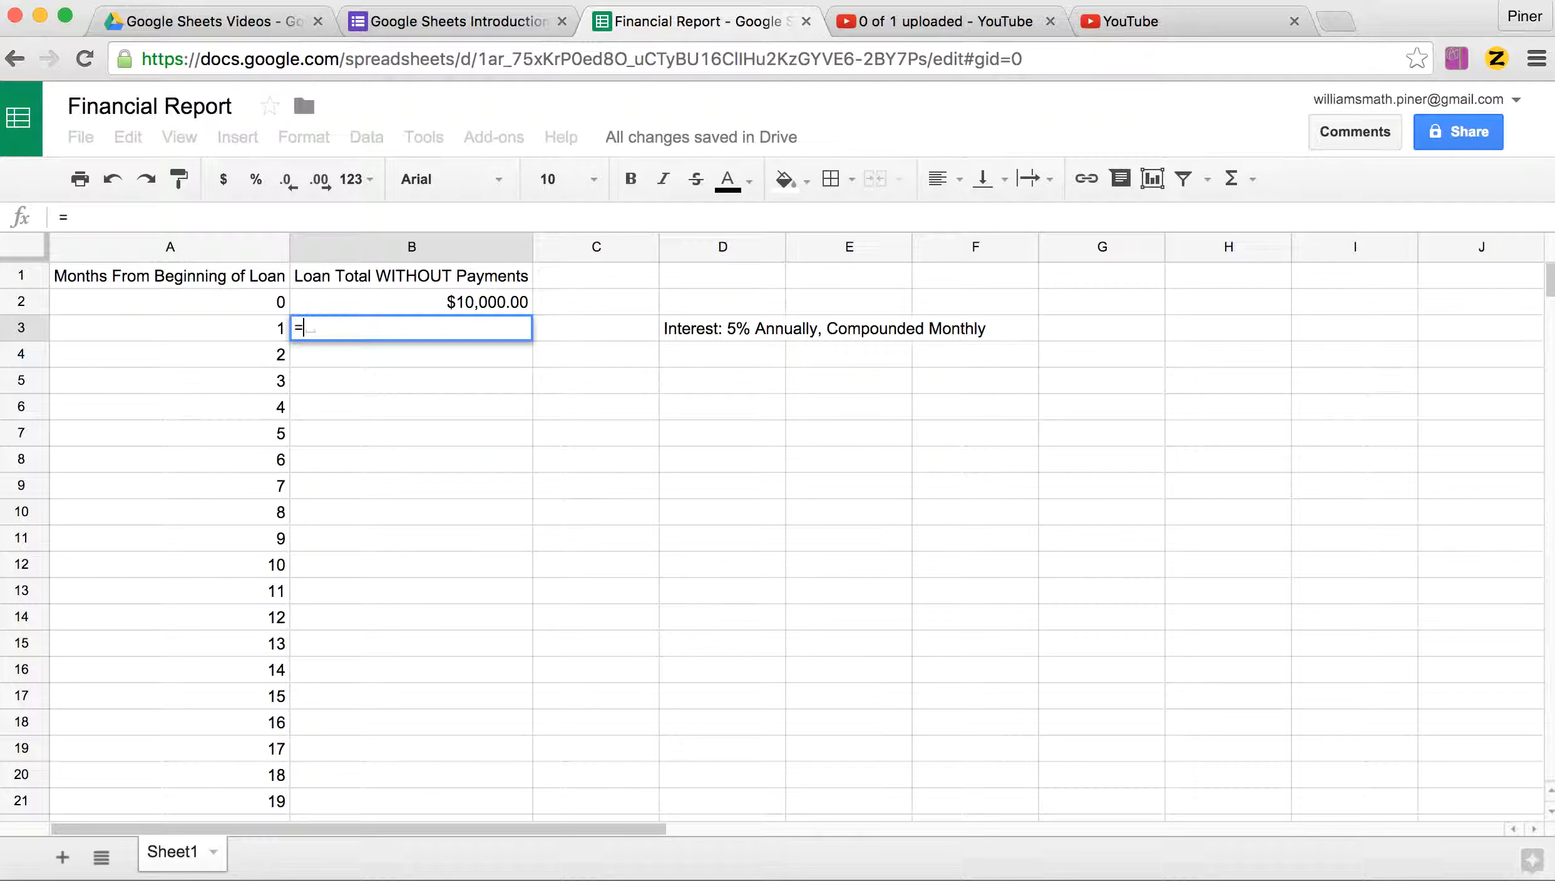
{"action": "type", "text": "B2"}
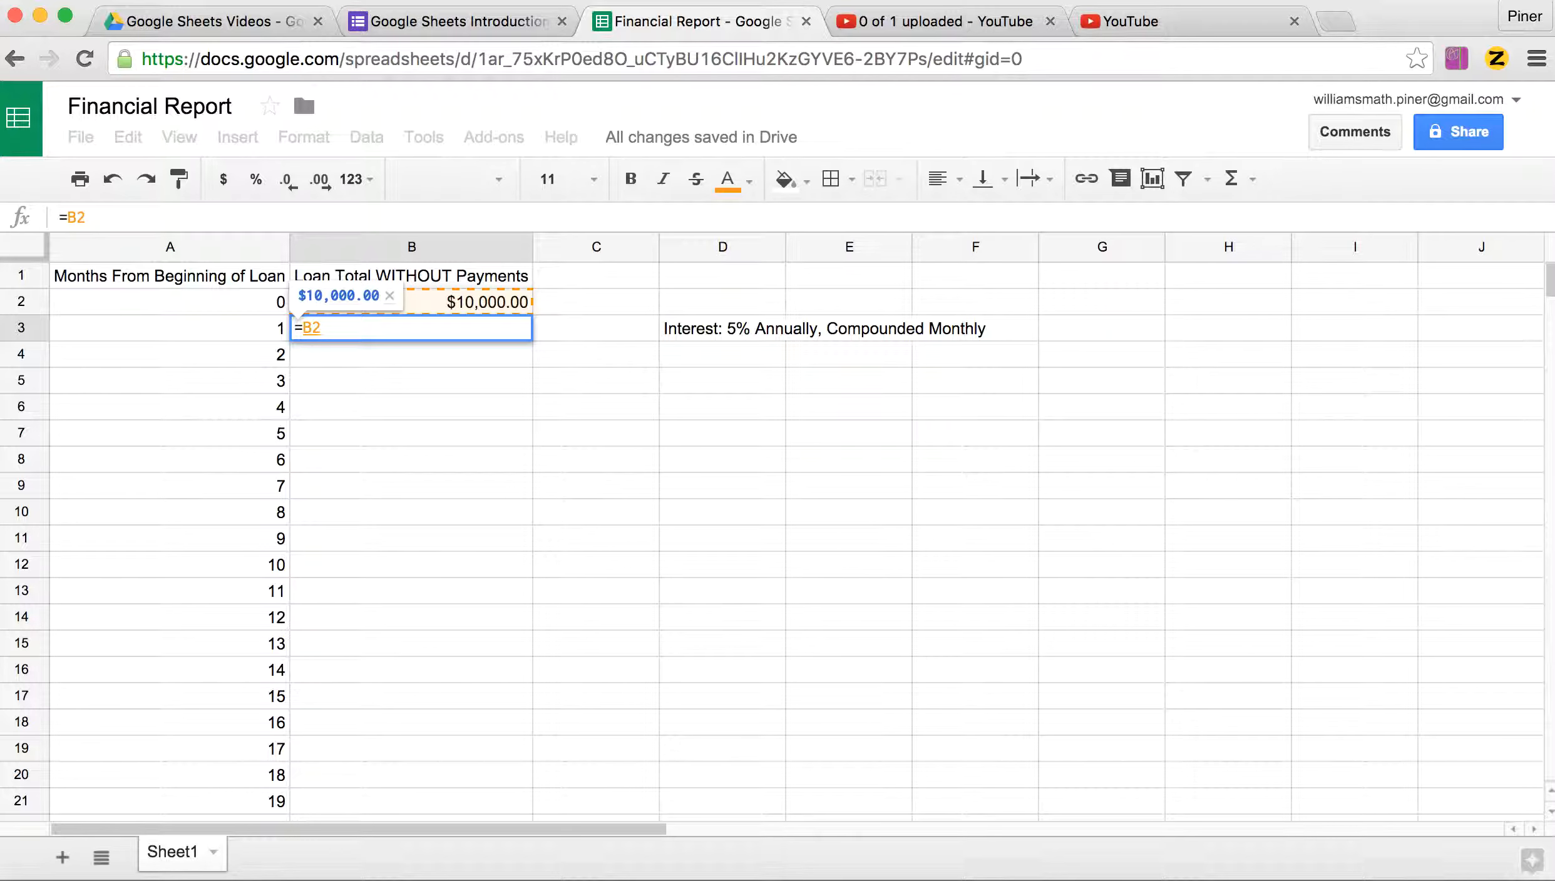
{"action": "type", "text": "*"}
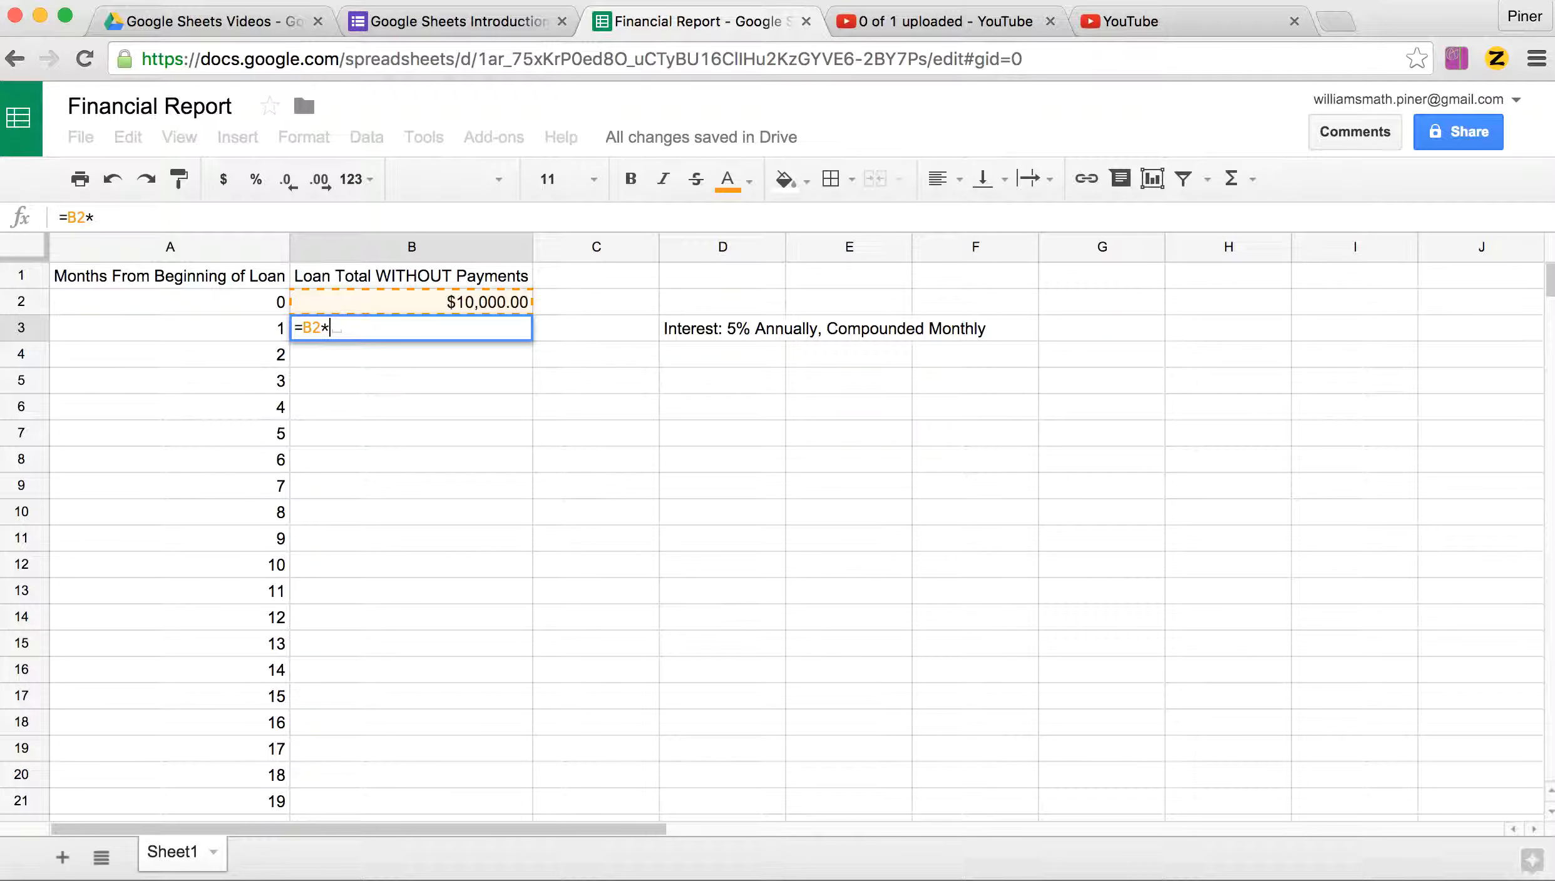
{"action": "type", "text": "(1"}
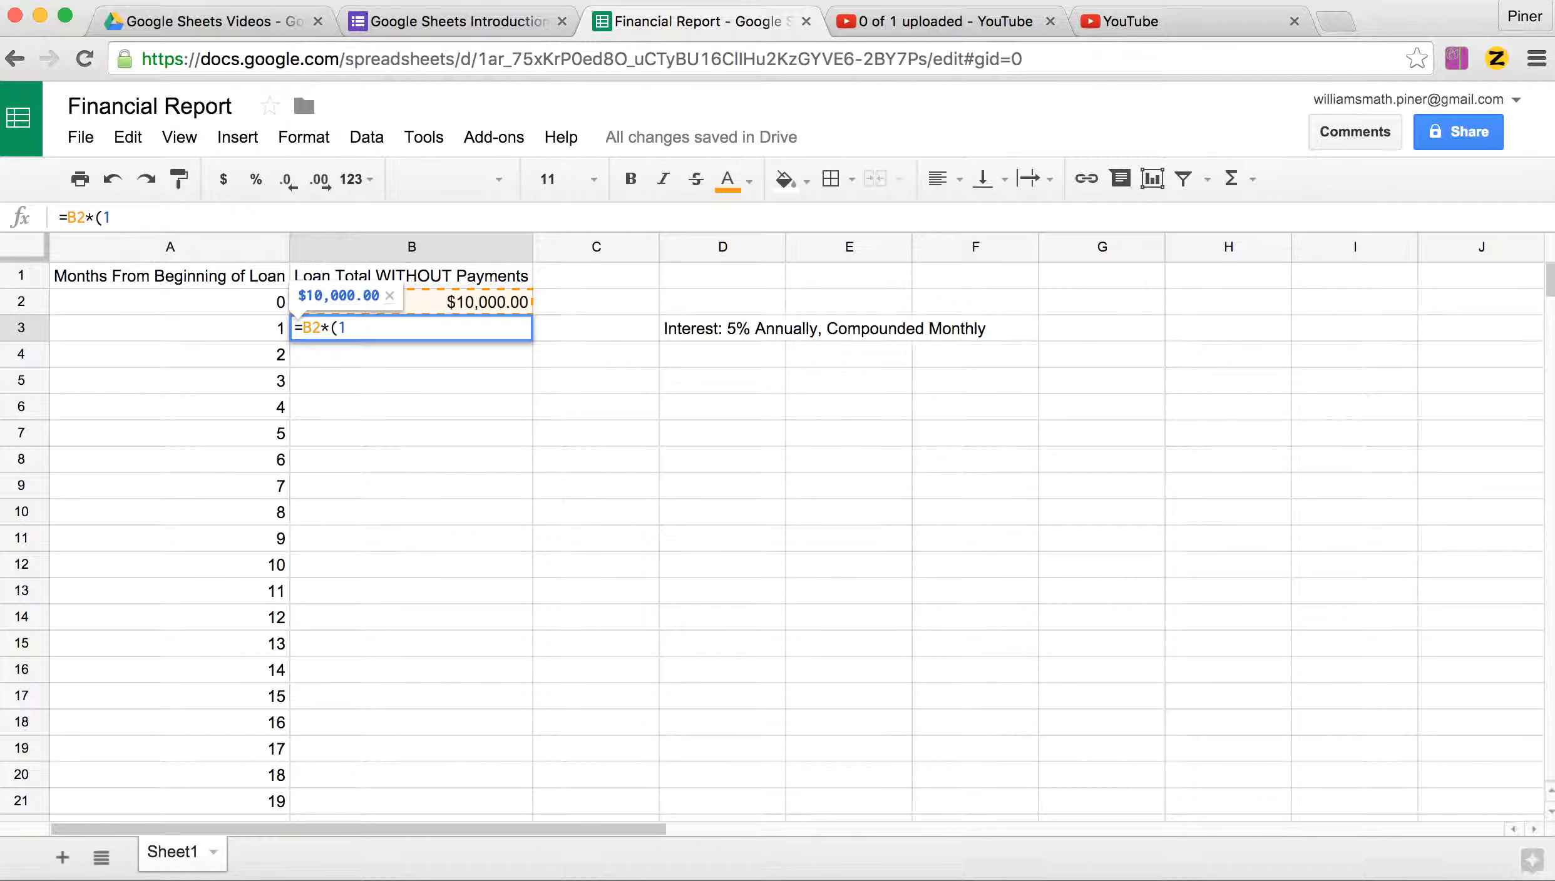
{"action": "type", "text": "+.05/"}
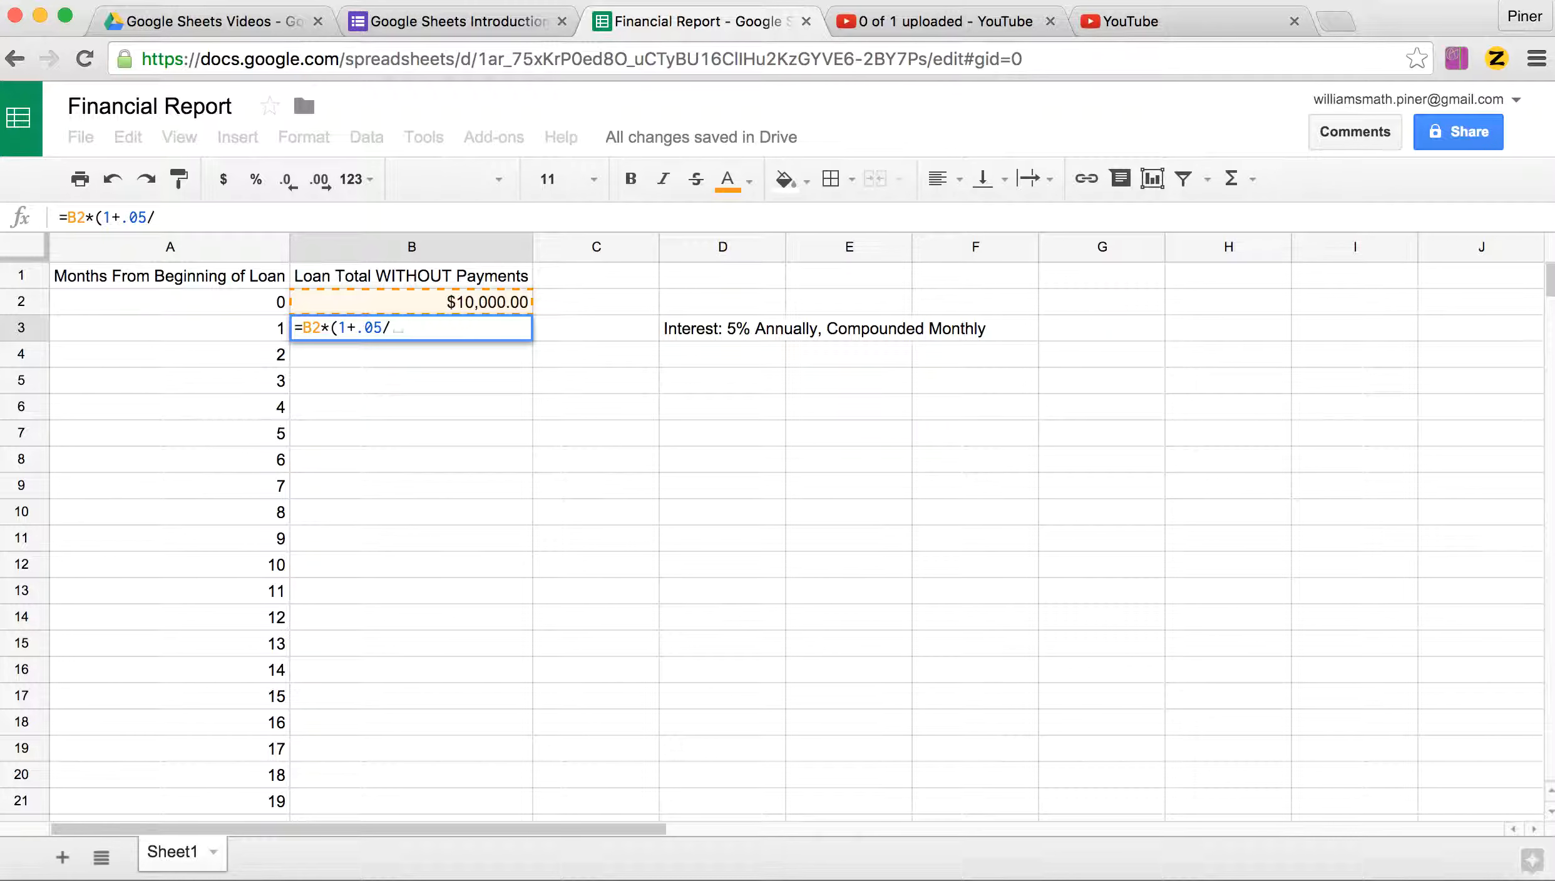
{"action": "type", "text": "12"}
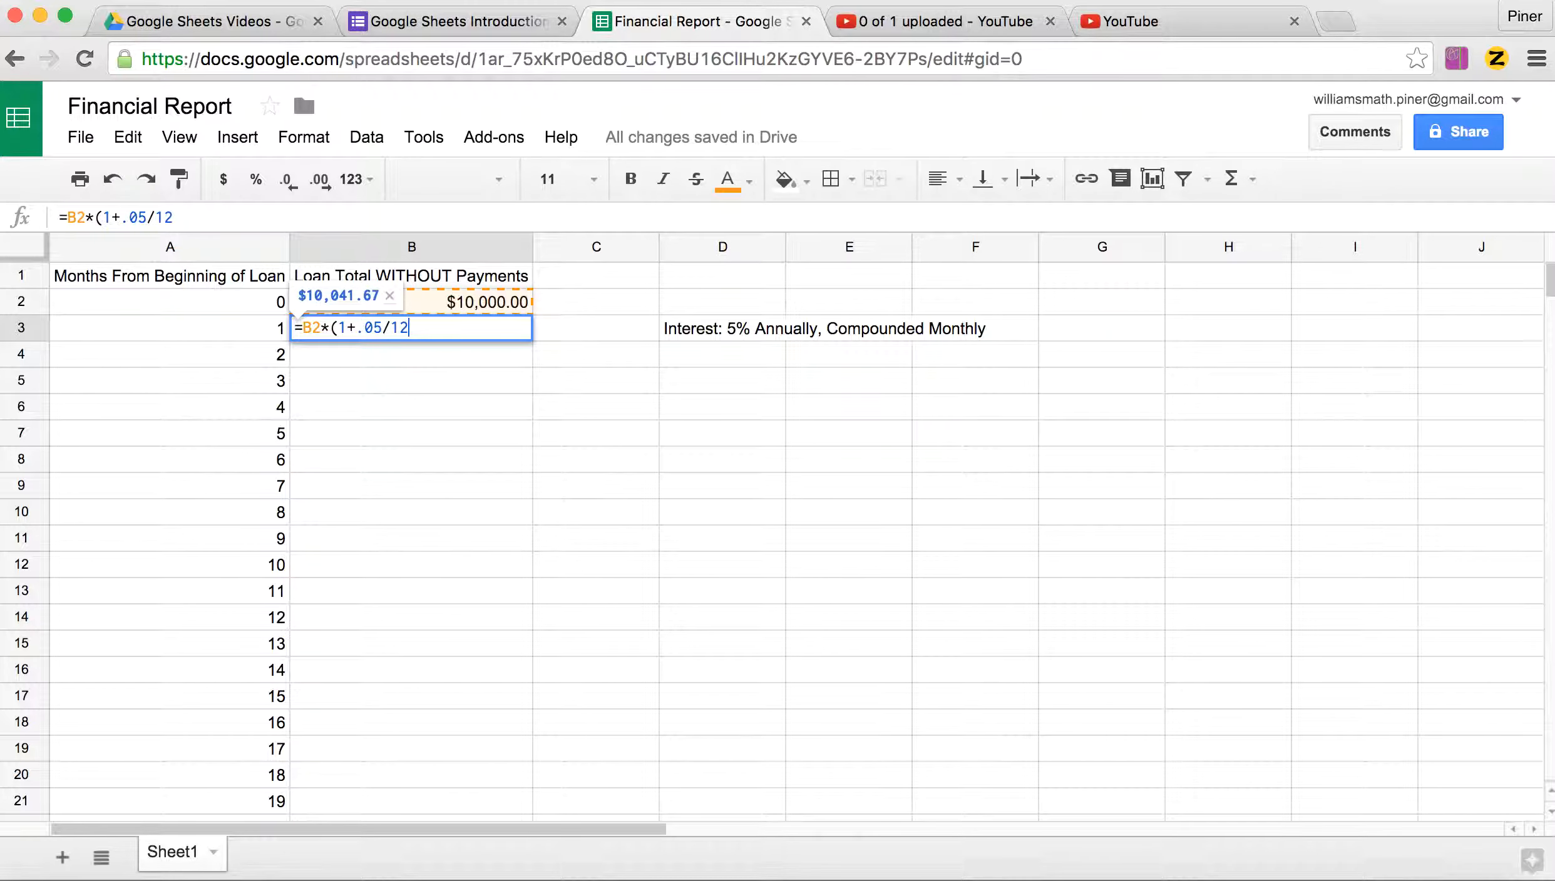
{"action": "type", "text": ")"}
{"action": "left_click", "coordinate": [451, 336]}
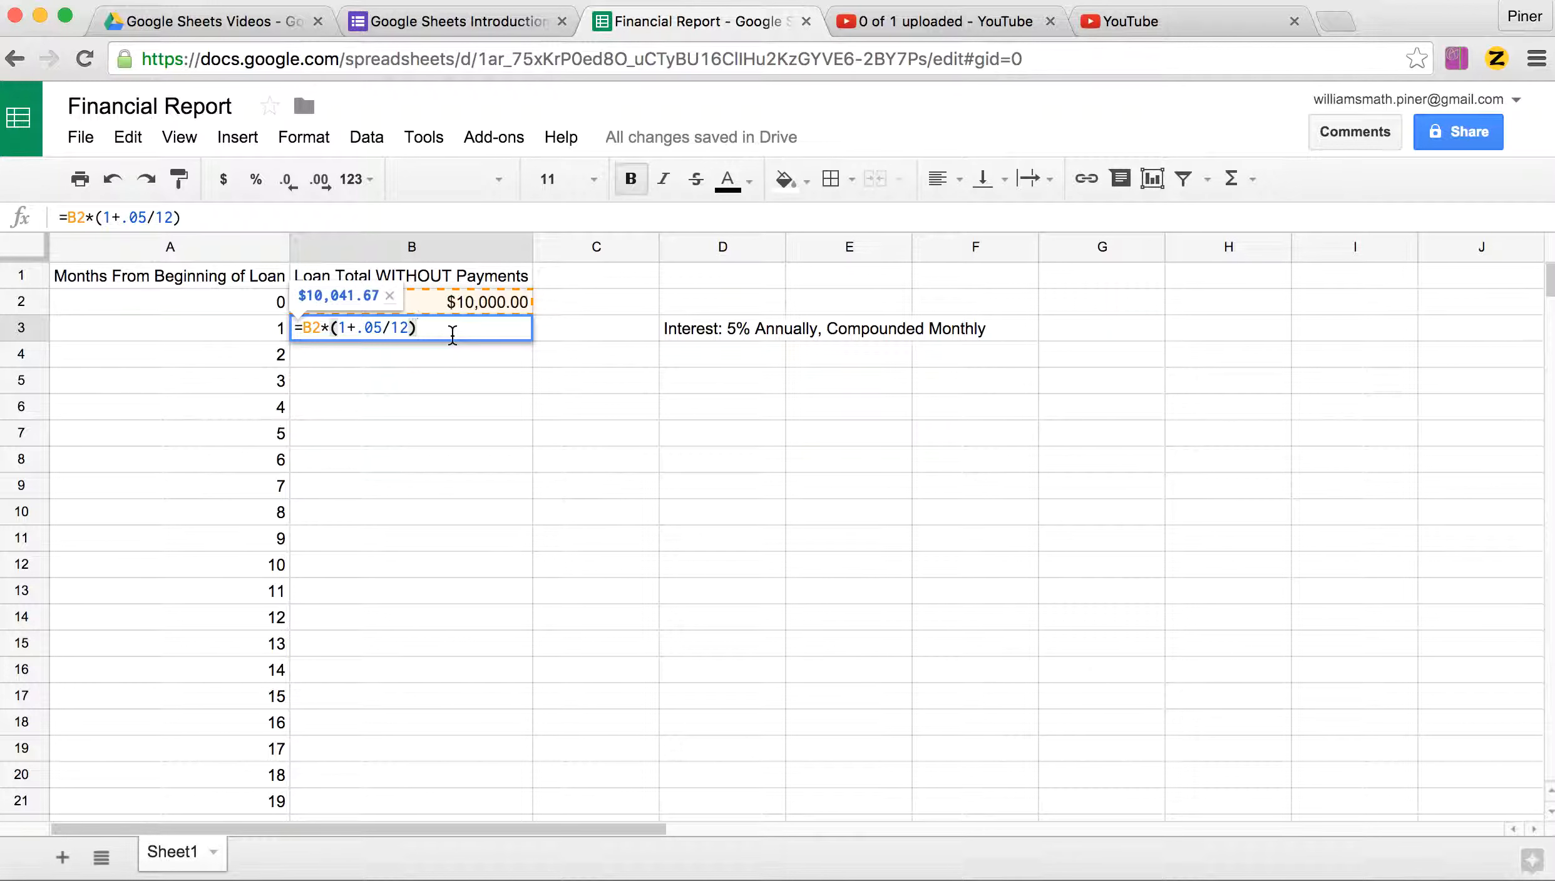
{"action": "key", "text": "Return"}
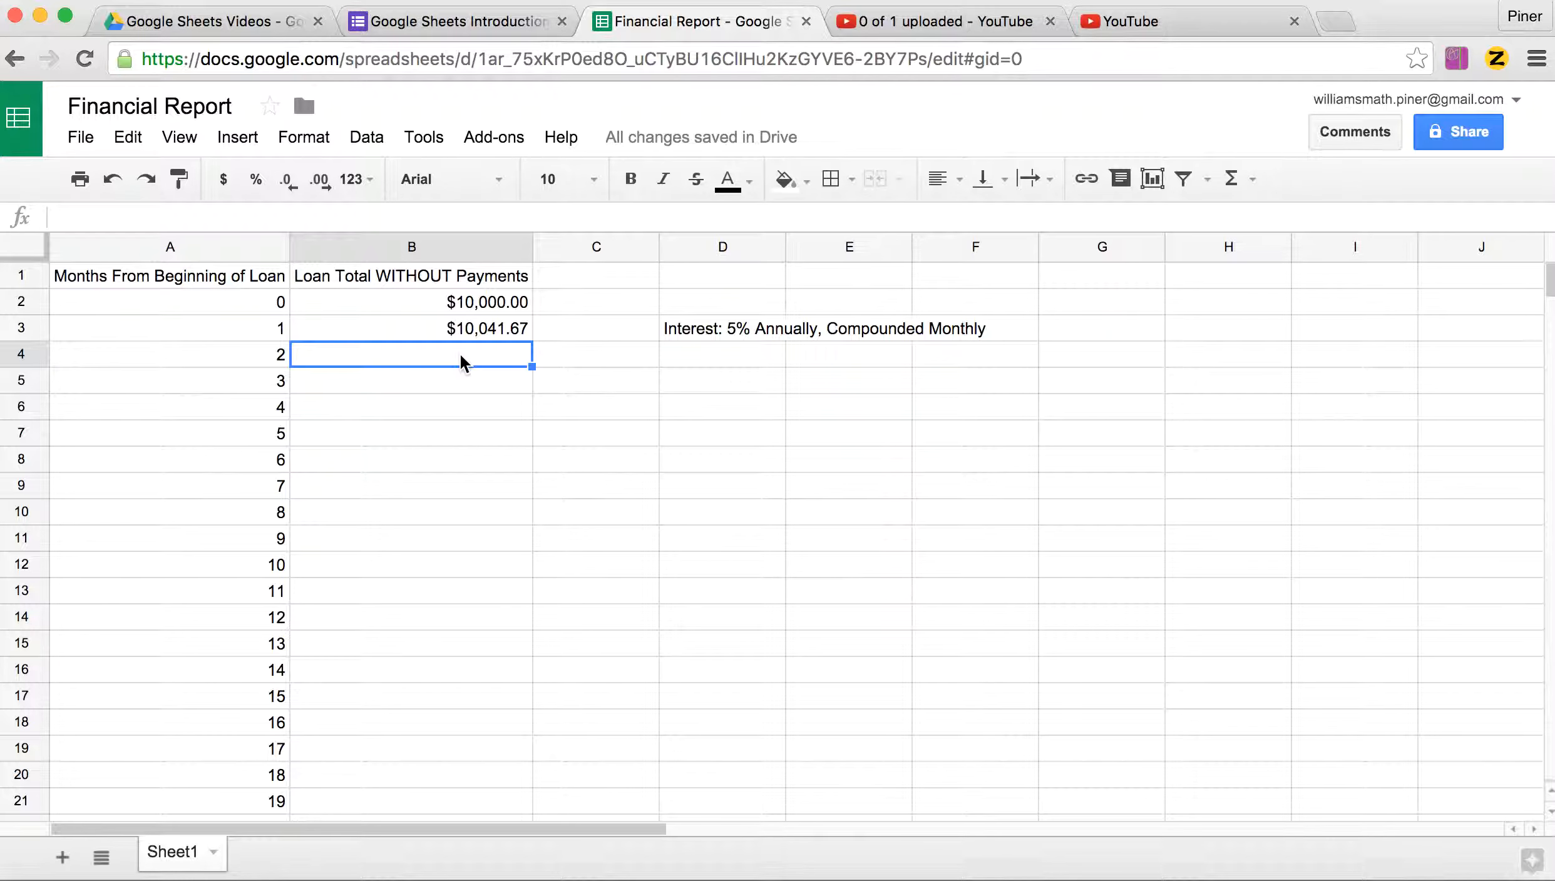
- Copy the month 1 formula from B3 into B4 for month 2
{"action": "key", "text": "Up"}
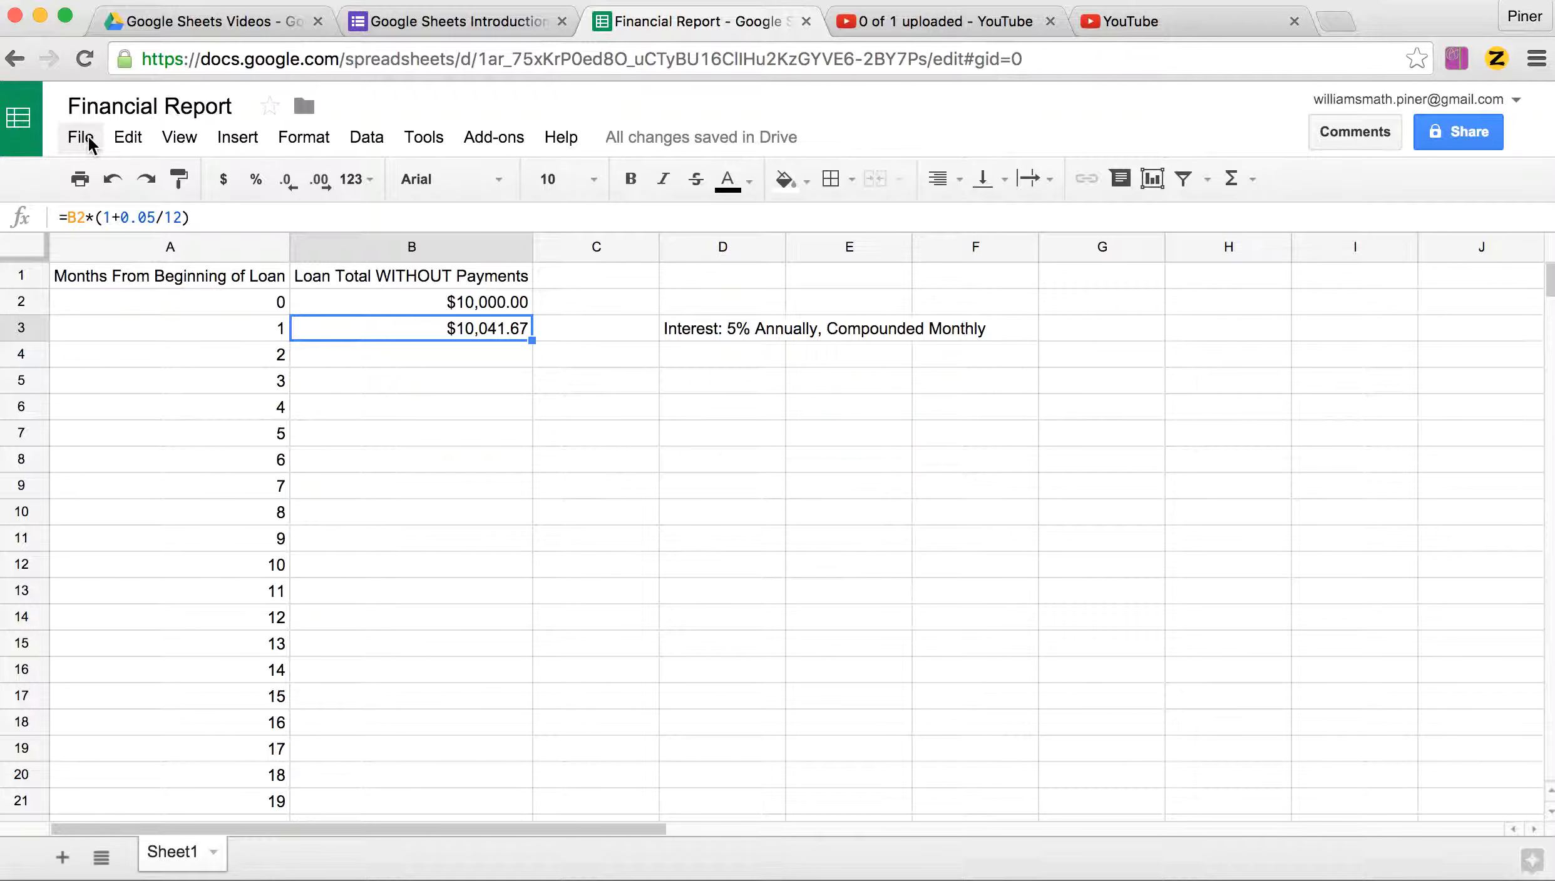
{"action": "left_click", "coordinate": [127, 137]}
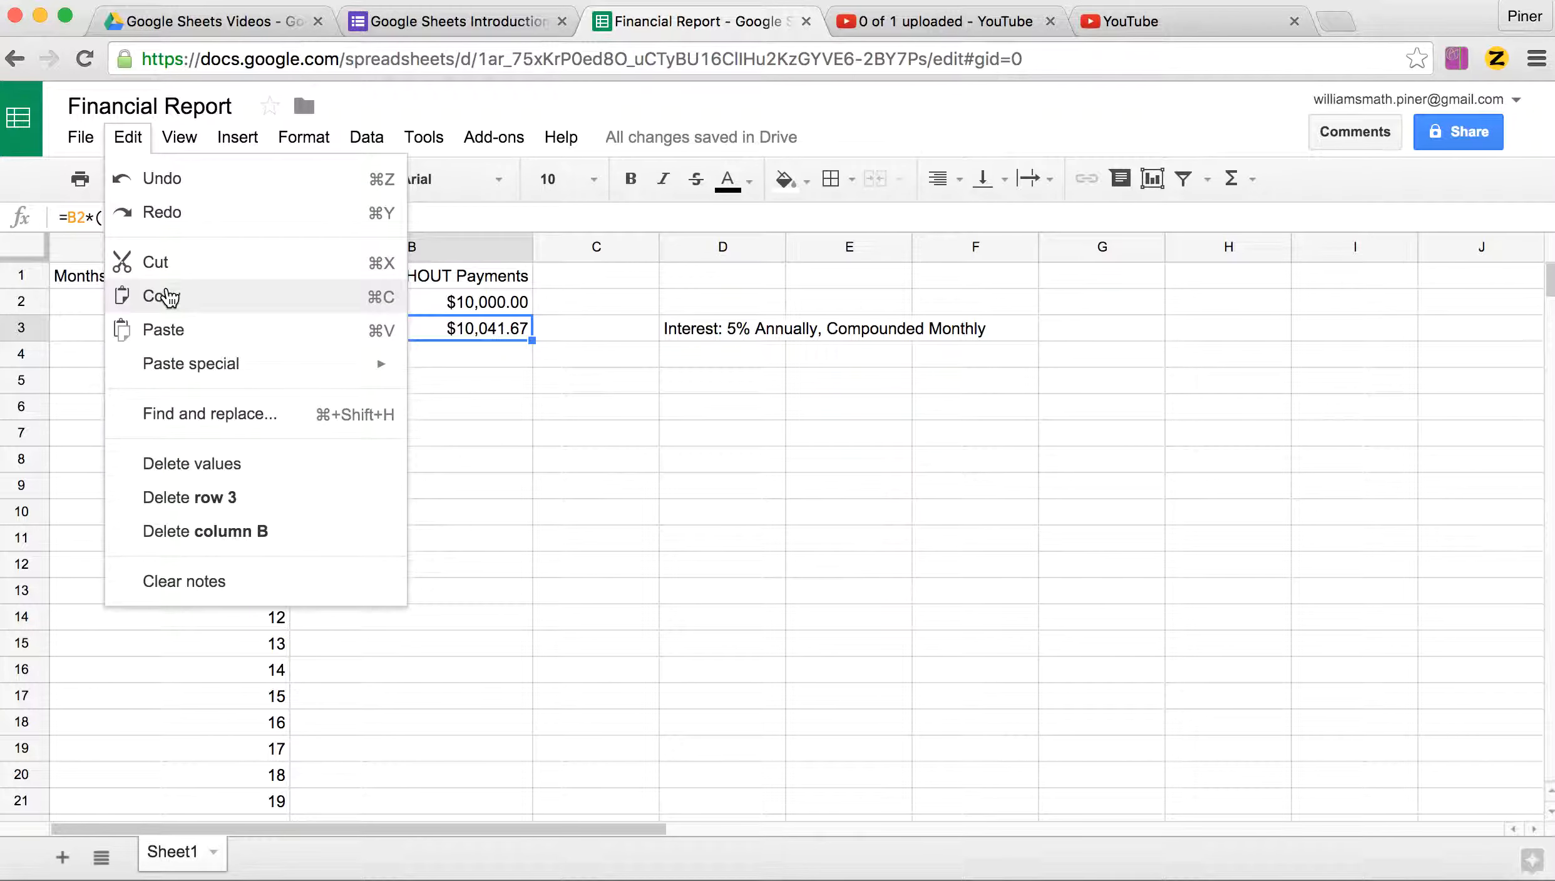
{"action": "left_click", "coordinate": [166, 297]}
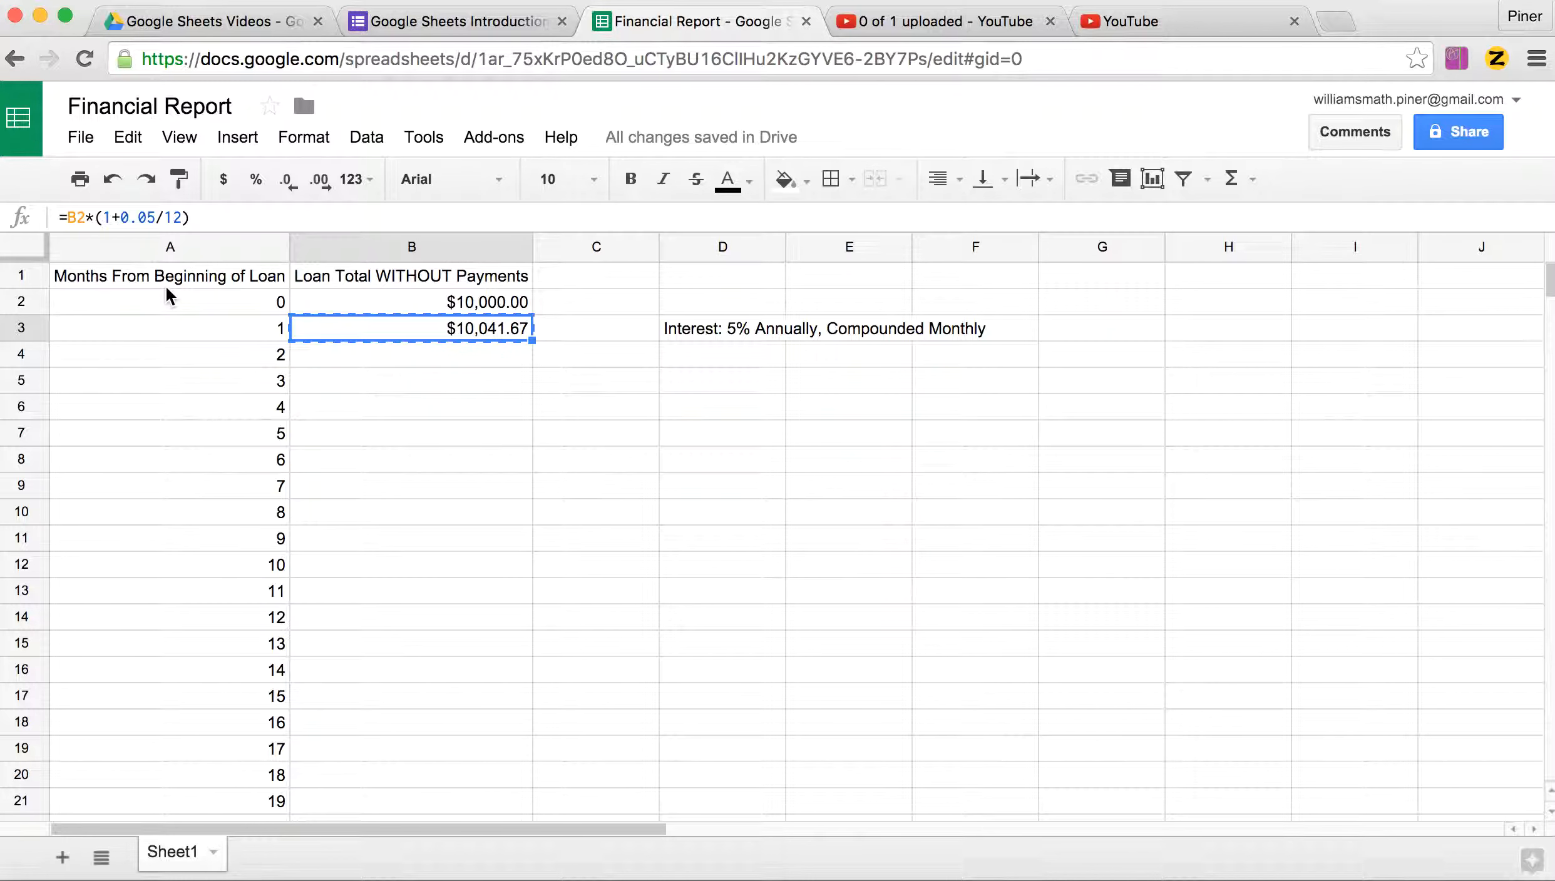
{"action": "left_click", "coordinate": [382, 359]}
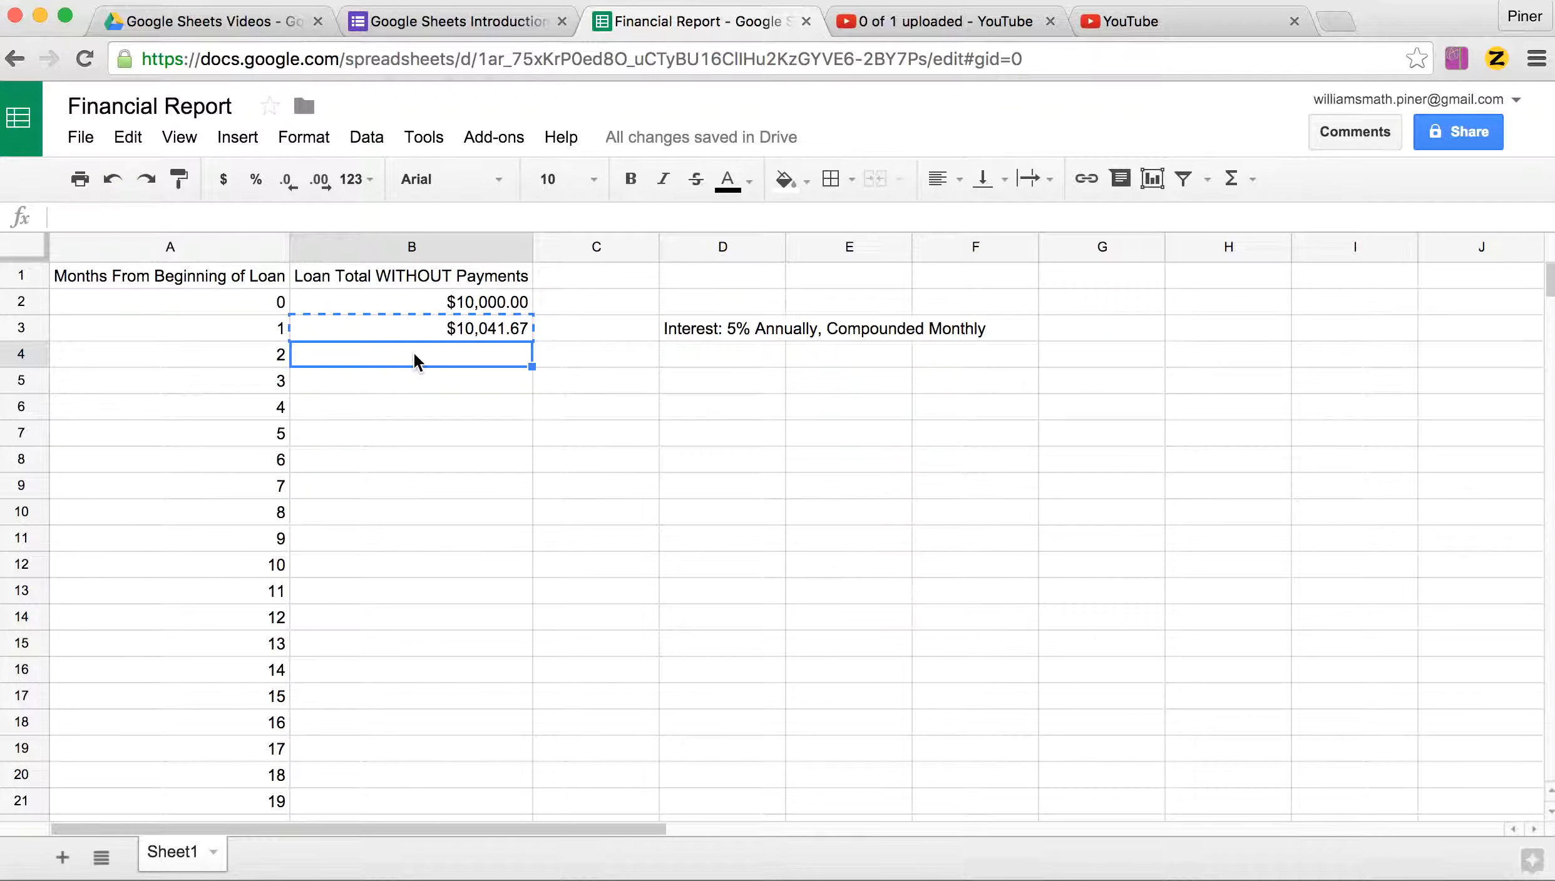
{"action": "key", "text": "super+v"}
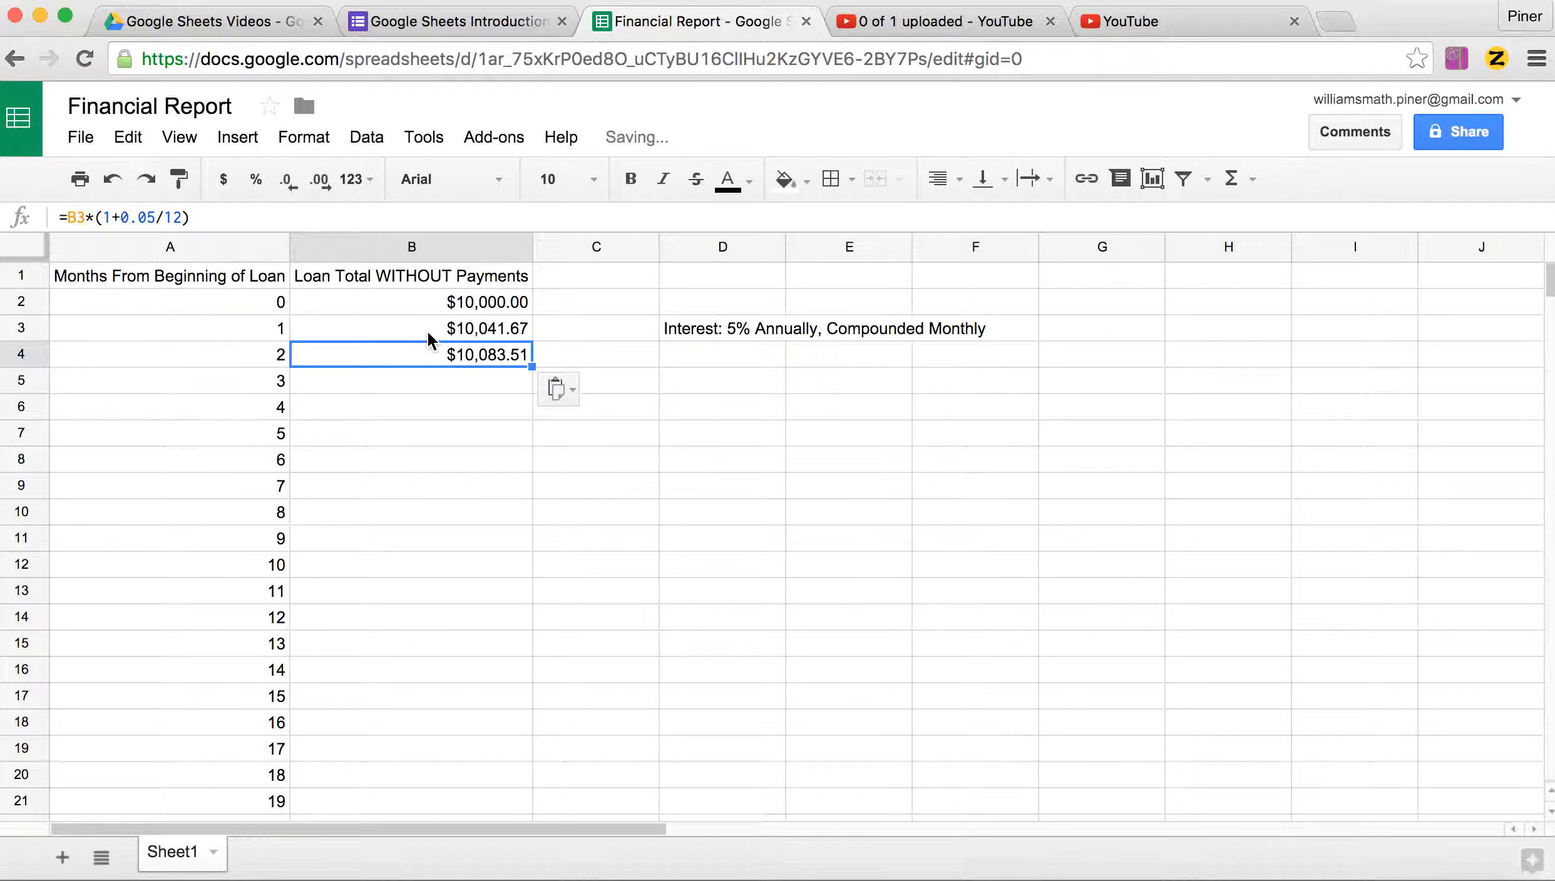
- Compare the formulas in B3 and B4 to check how the cell reference shifts
{"action": "double_click", "coordinate": [426, 329]}
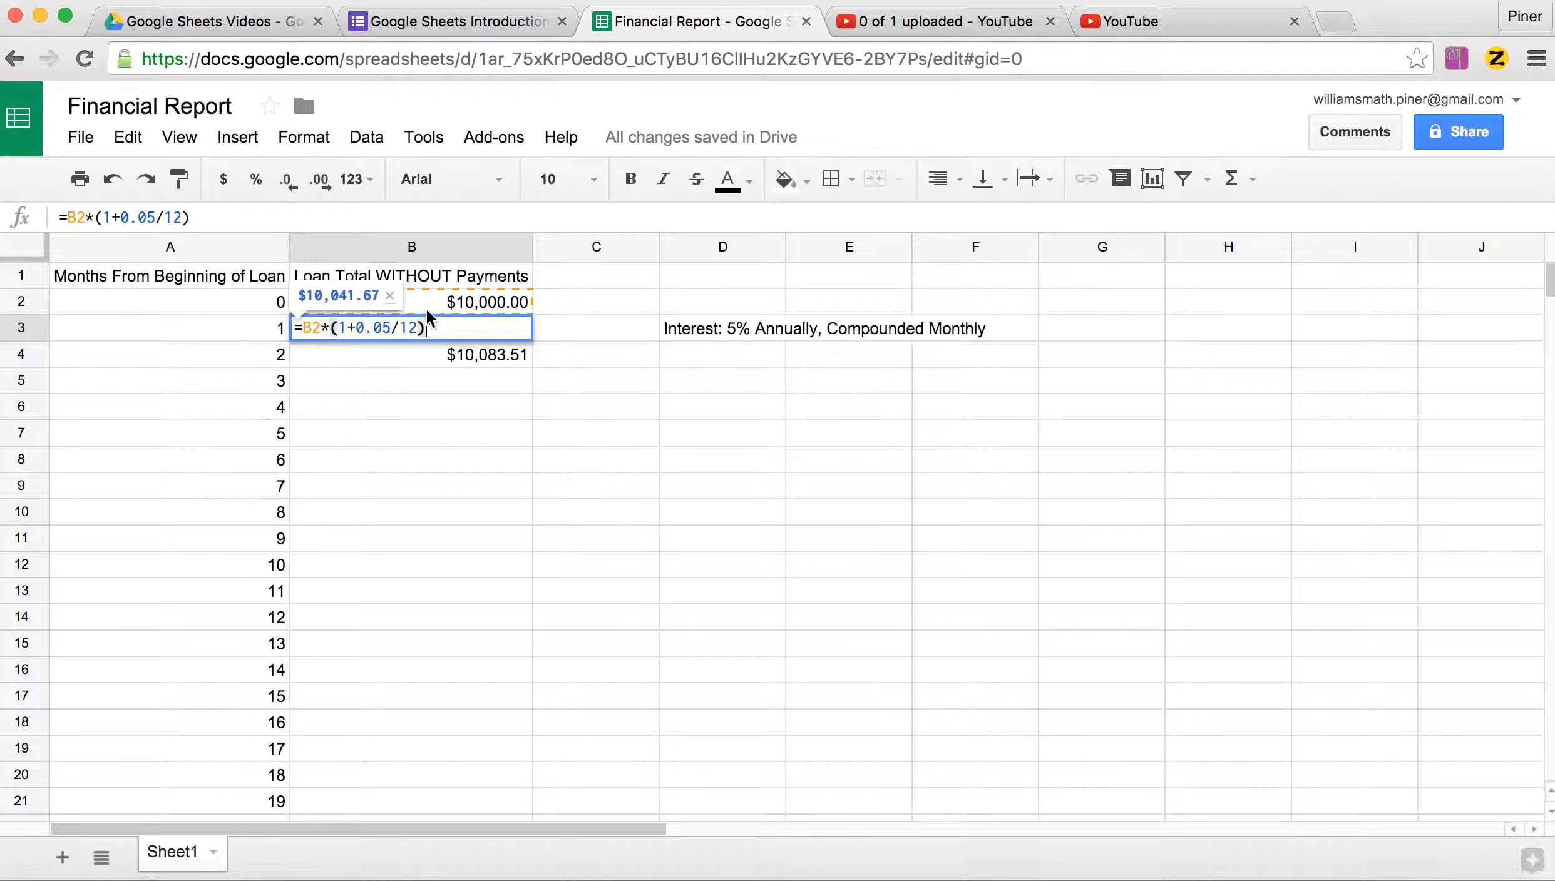
{"action": "double_click", "coordinate": [414, 355]}
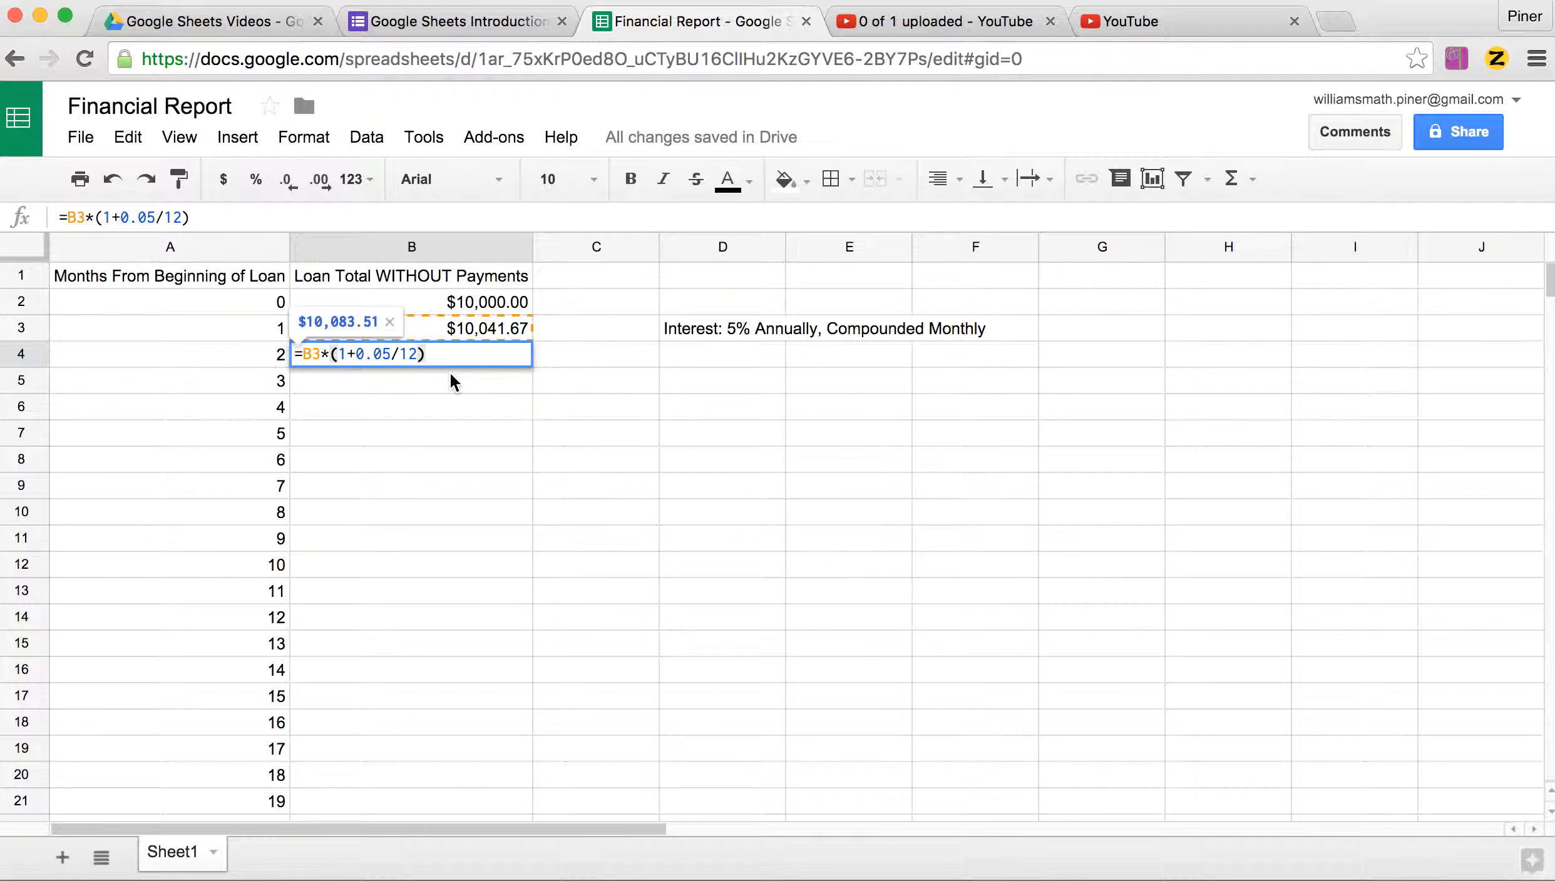
{"action": "key", "text": "Return"}
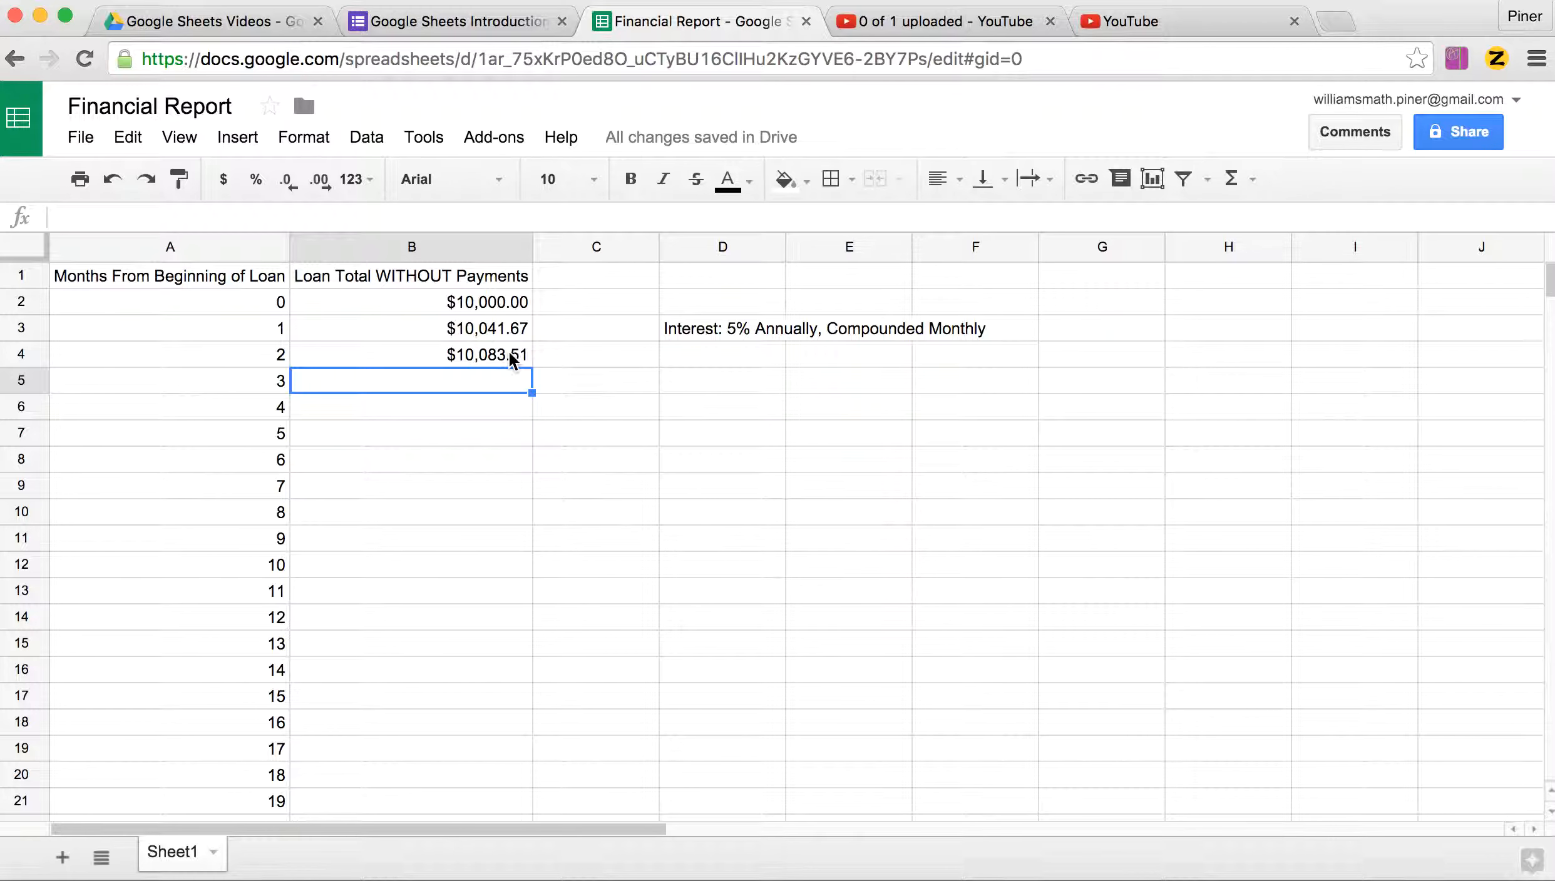
- Copy the formula from B4 into B5:B37 to fill the loan totals for months 3 through 35
{"action": "left_click", "coordinate": [484, 357]}
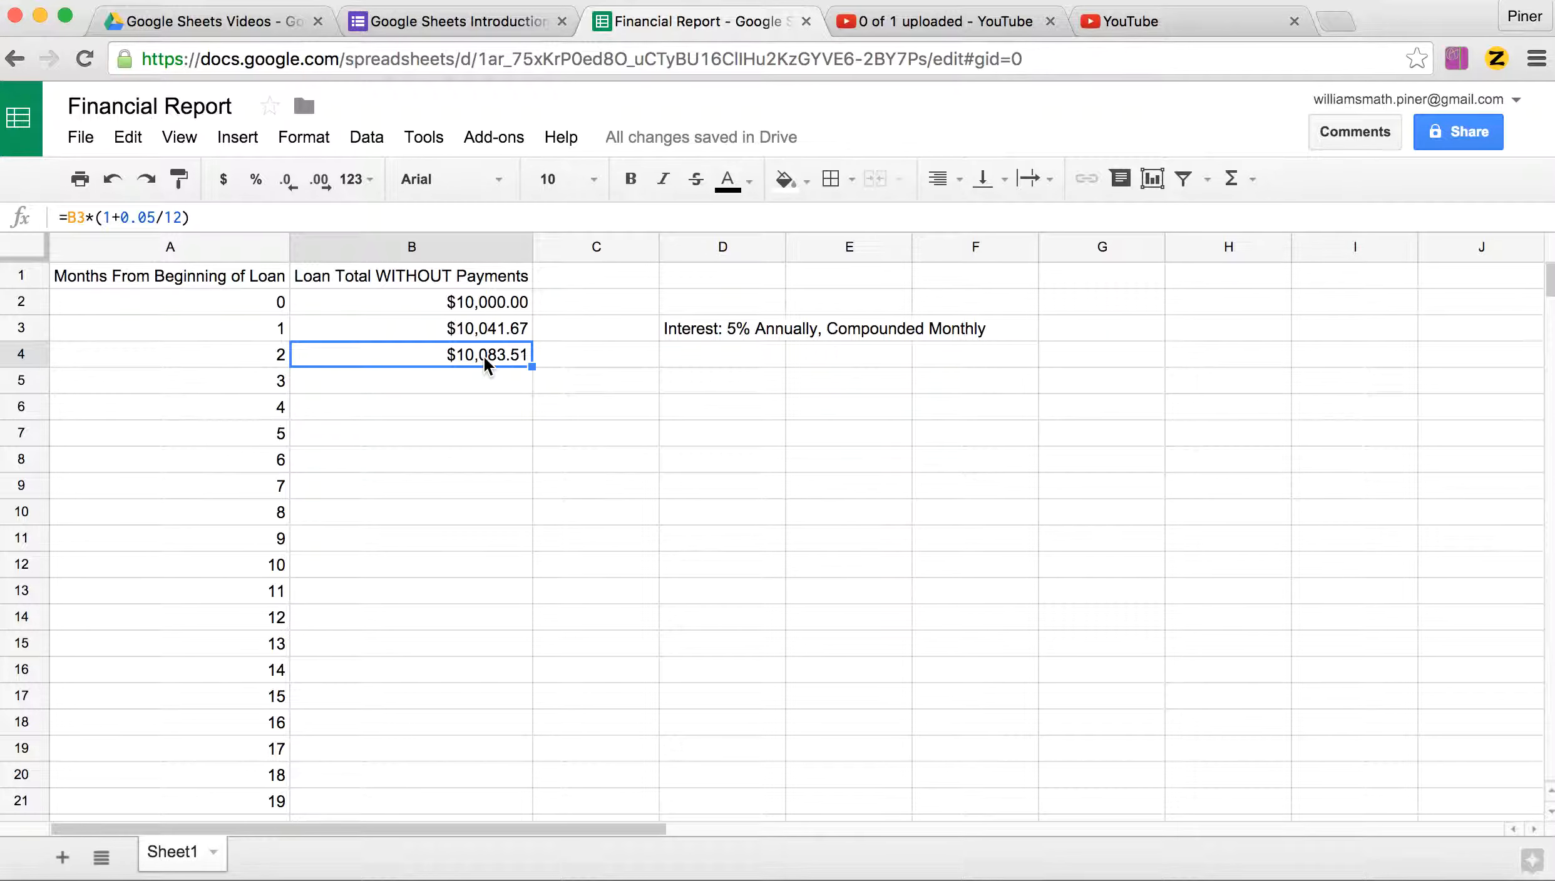
{"action": "key", "text": "cmd+c"}
{"action": "left_click", "coordinate": [480, 377]}
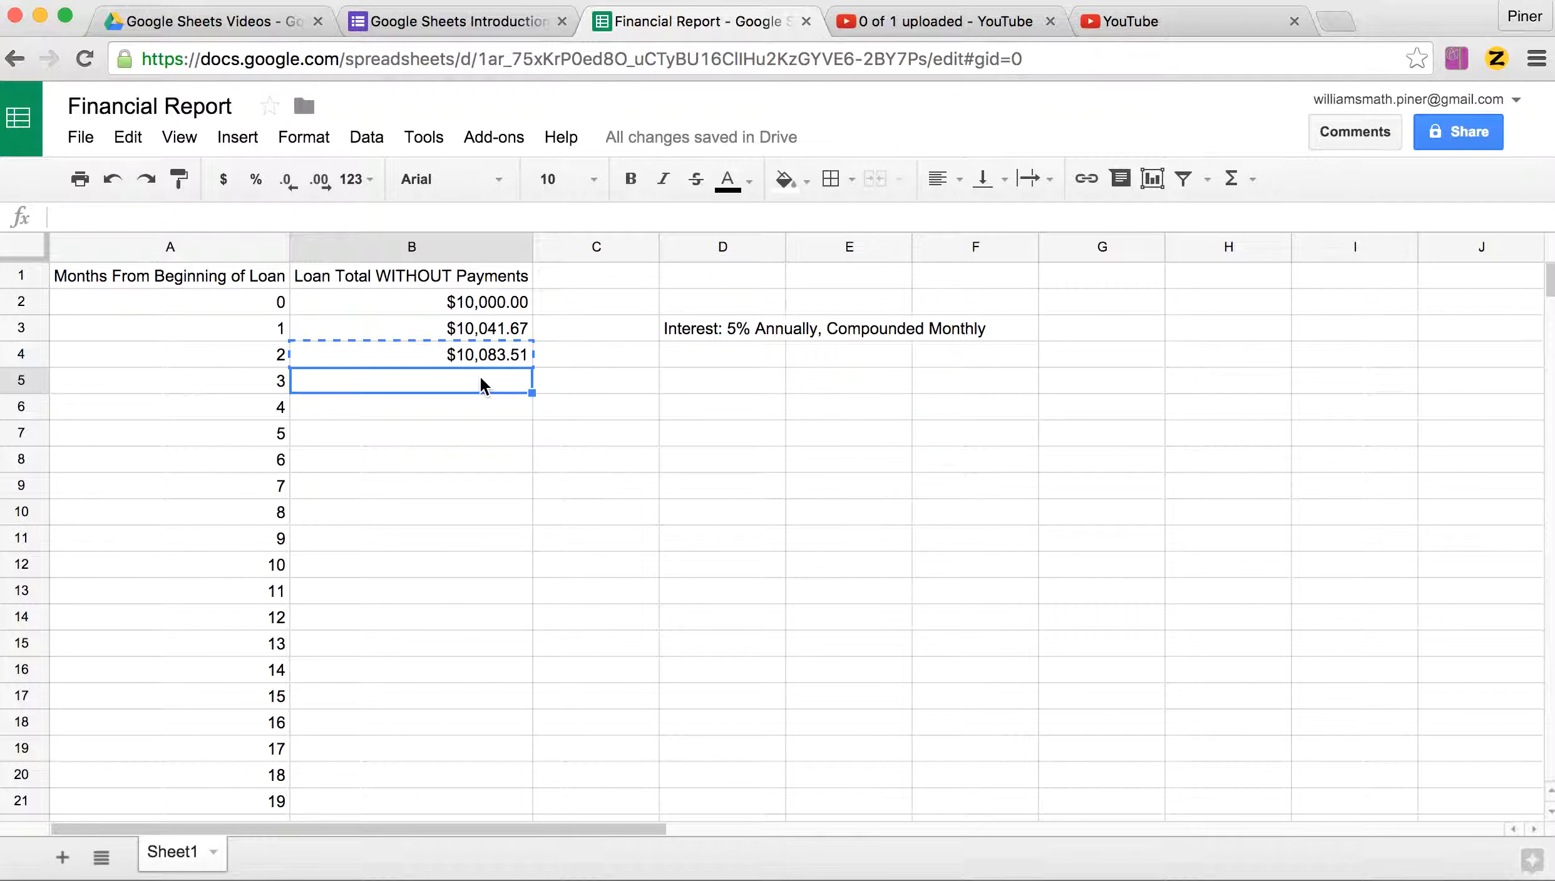
{"action": "key", "text": "shift+Down"}
{"action": "key", "text": "shift+Down"}
{"action": "key", "text": "shift+Down"}
{"action": "key", "text": "shift+Down"}
{"action": "key", "text": "shift+Down"}
{"action": "key", "text": "shift+Down"}
{"action": "key", "text": "shift+Down"}
{"action": "key", "text": "shift+Down"}
{"action": "key", "text": "shift+Down"}
{"action": "key", "text": "shift+Down"}
{"action": "key", "text": "shift+Down"}
{"action": "key", "text": "shift+Down"}
{"action": "key", "text": "shift+Down"}
{"action": "key", "text": "shift+Down"}
{"action": "key", "text": "shift+Down"}
{"action": "key", "text": "shift+Down"}
{"action": "key", "text": "shift+Down"}
{"action": "key", "text": "shift+Down"}
{"action": "key", "text": "shift+Down"}
{"action": "key", "text": "shift+Down"}
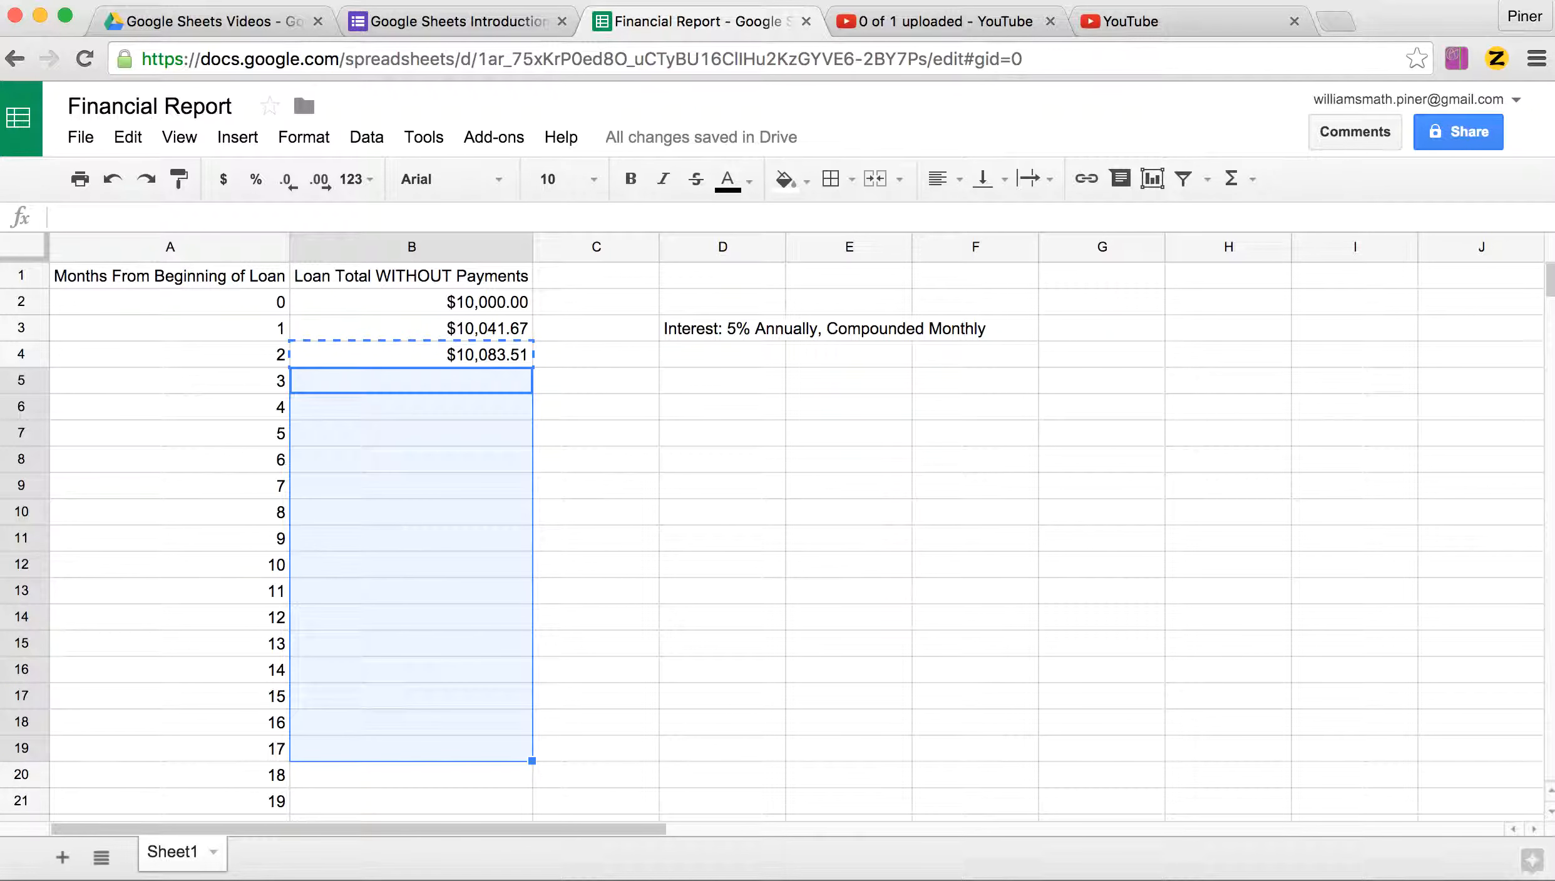
{"action": "key", "text": "shift+Down"}
{"action": "key", "text": "shift+Down"}
{"action": "key", "text": "shift+Down"}
{"action": "key", "text": "shift+Down"}
{"action": "key", "text": "shift+Down"}
{"action": "key", "text": "shift+Down"}
{"action": "key", "text": "shift+Down"}
{"action": "key", "text": "shift+Down"}
{"action": "key", "text": "shift+Down"}
{"action": "key", "text": "shift+Down"}
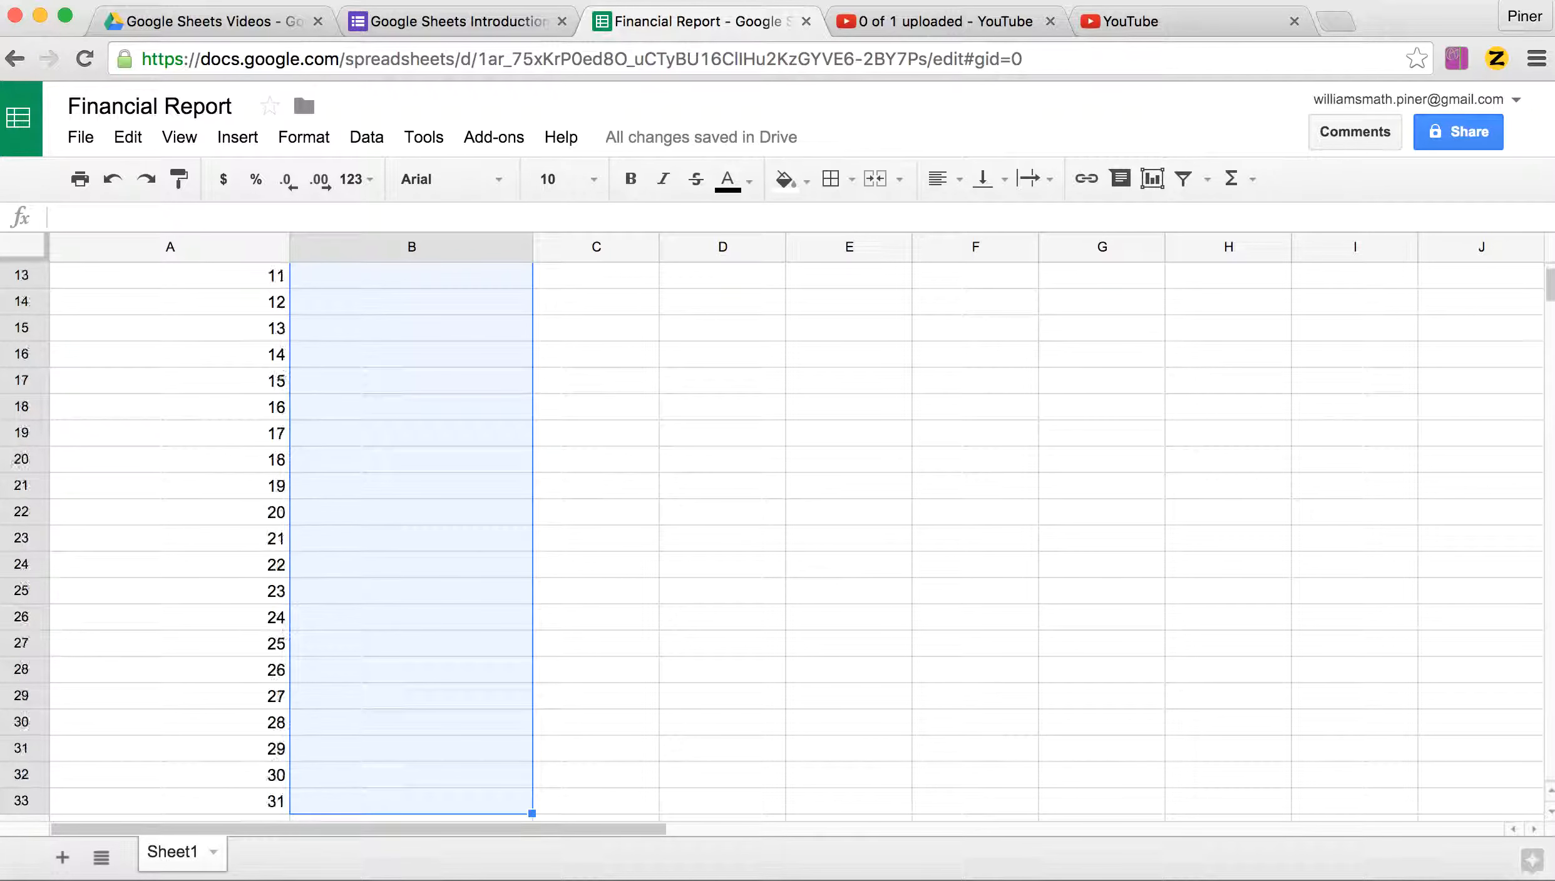
{"action": "key", "text": "shift+Down"}
{"action": "key", "text": "shift+Down"}
{"action": "key", "text": "shift+Down"}
{"action": "key", "text": "shift+Up"}
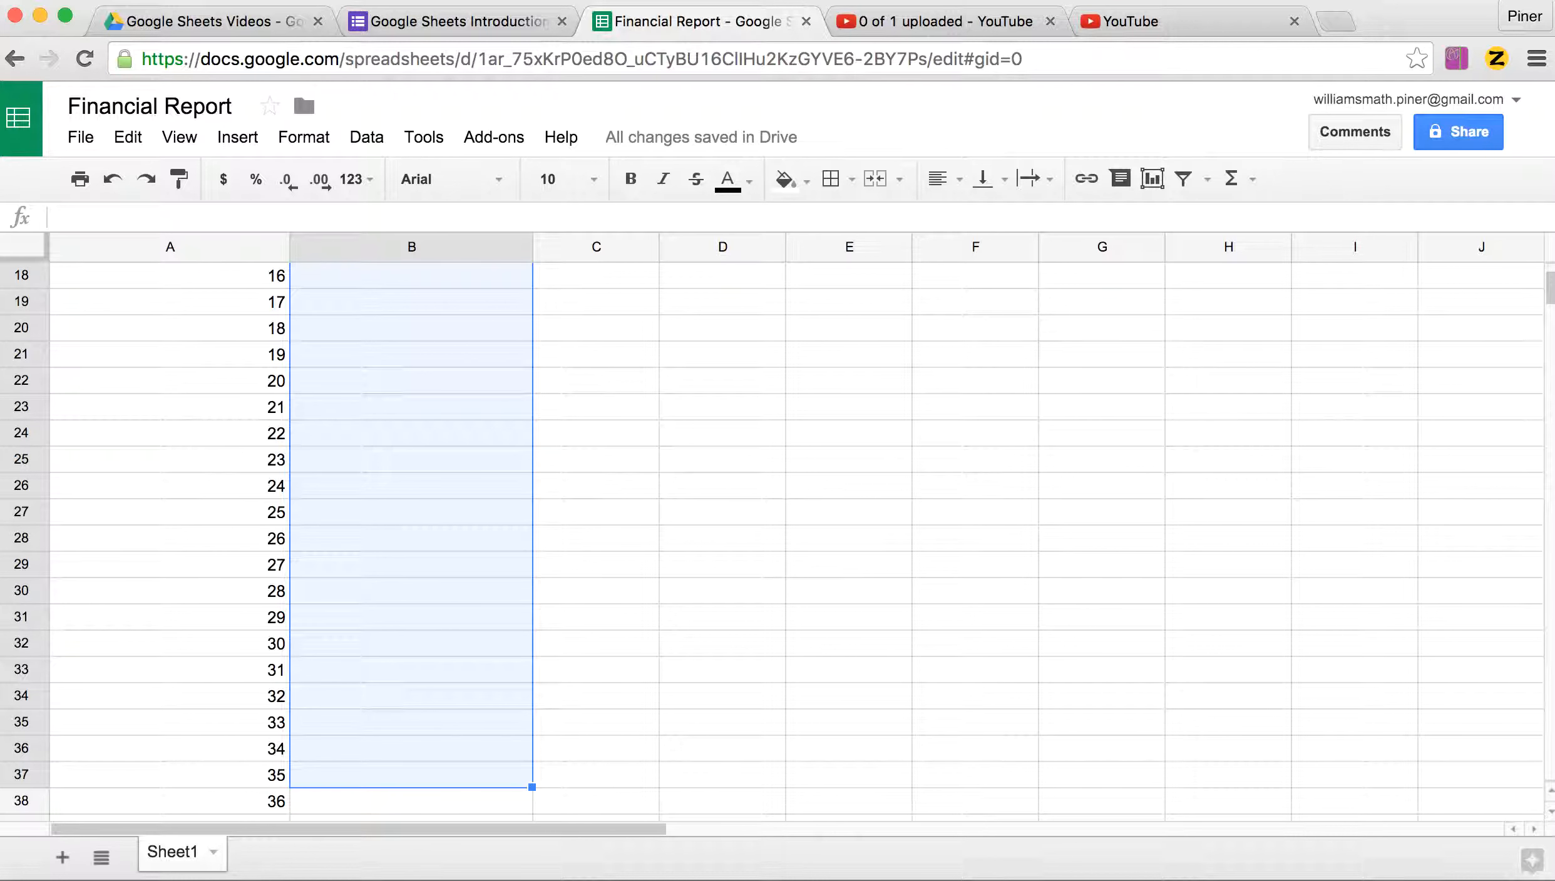
{"action": "key", "text": "super+v"}
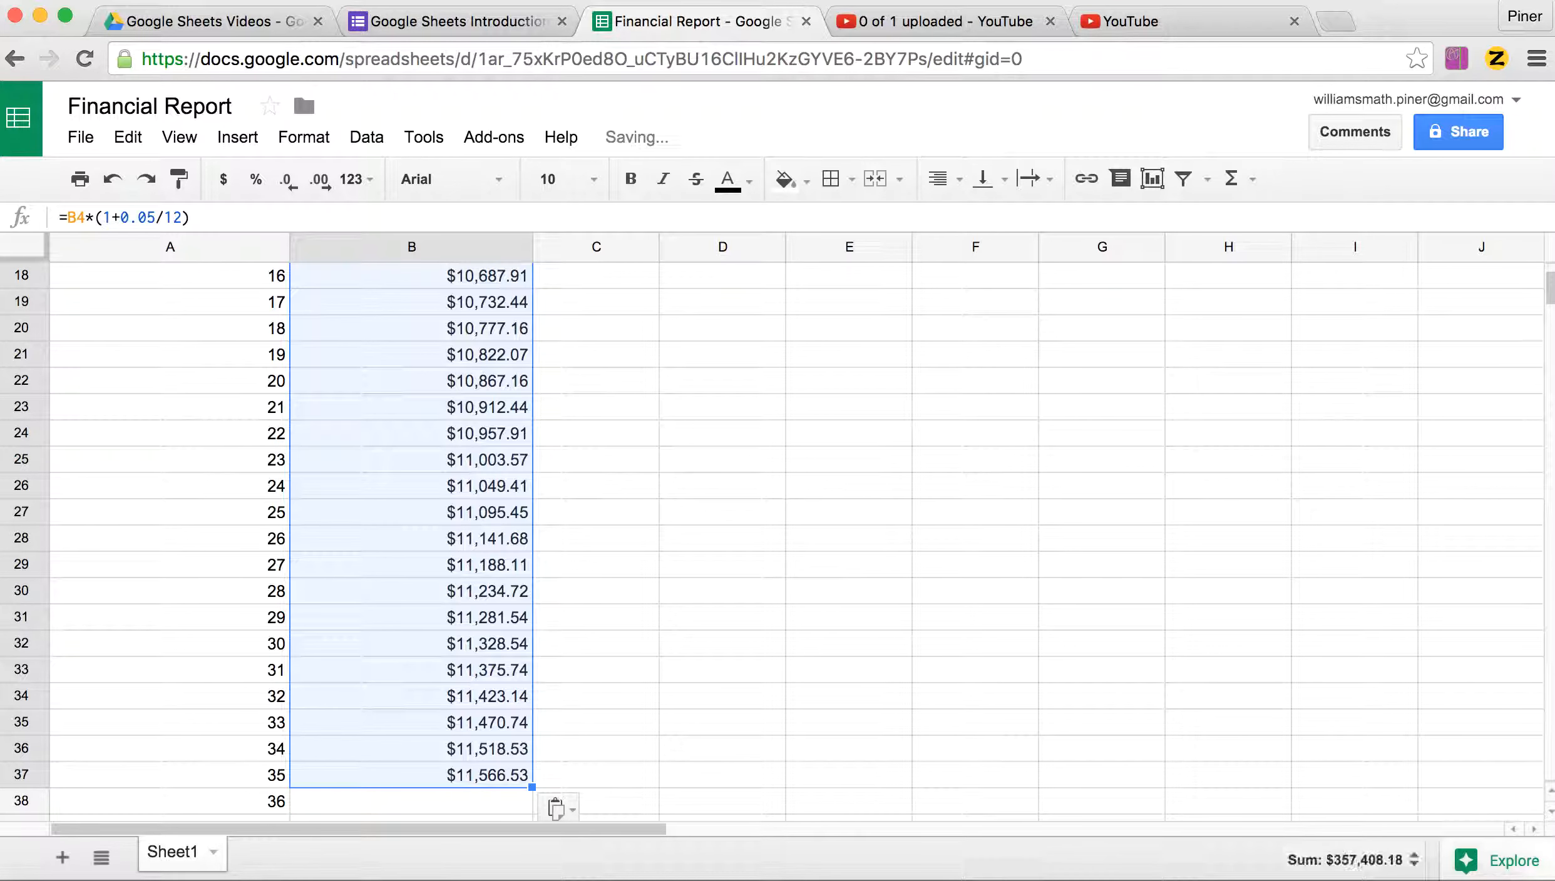
{"action": "left_click", "coordinate": [563, 774]}
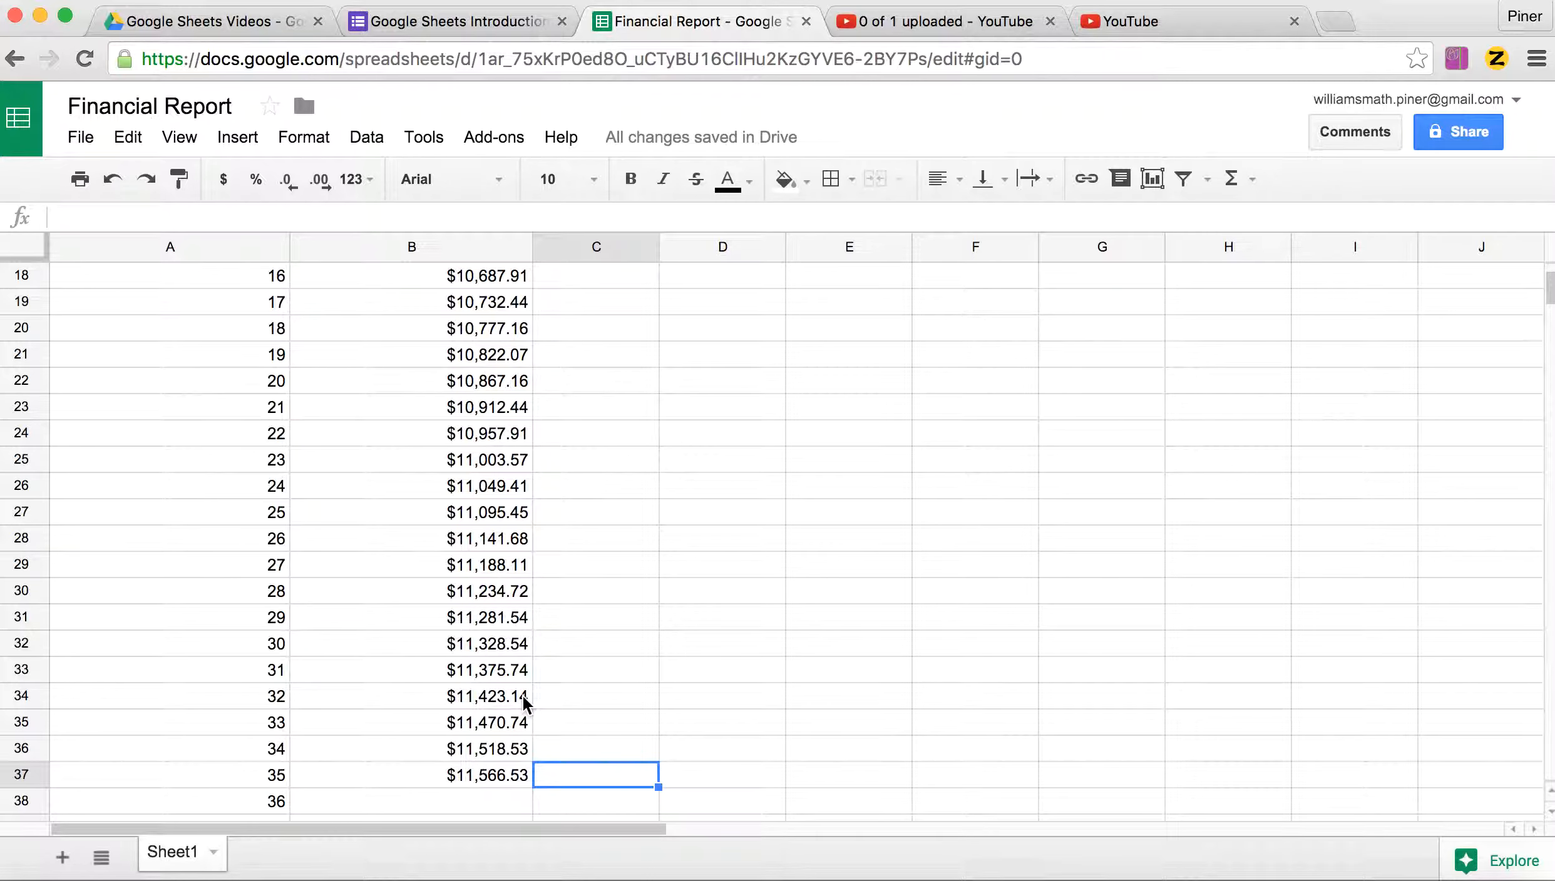
{"action": "scroll", "coordinate": [506, 590], "scroll_direction": "down", "scroll_amount": 1}
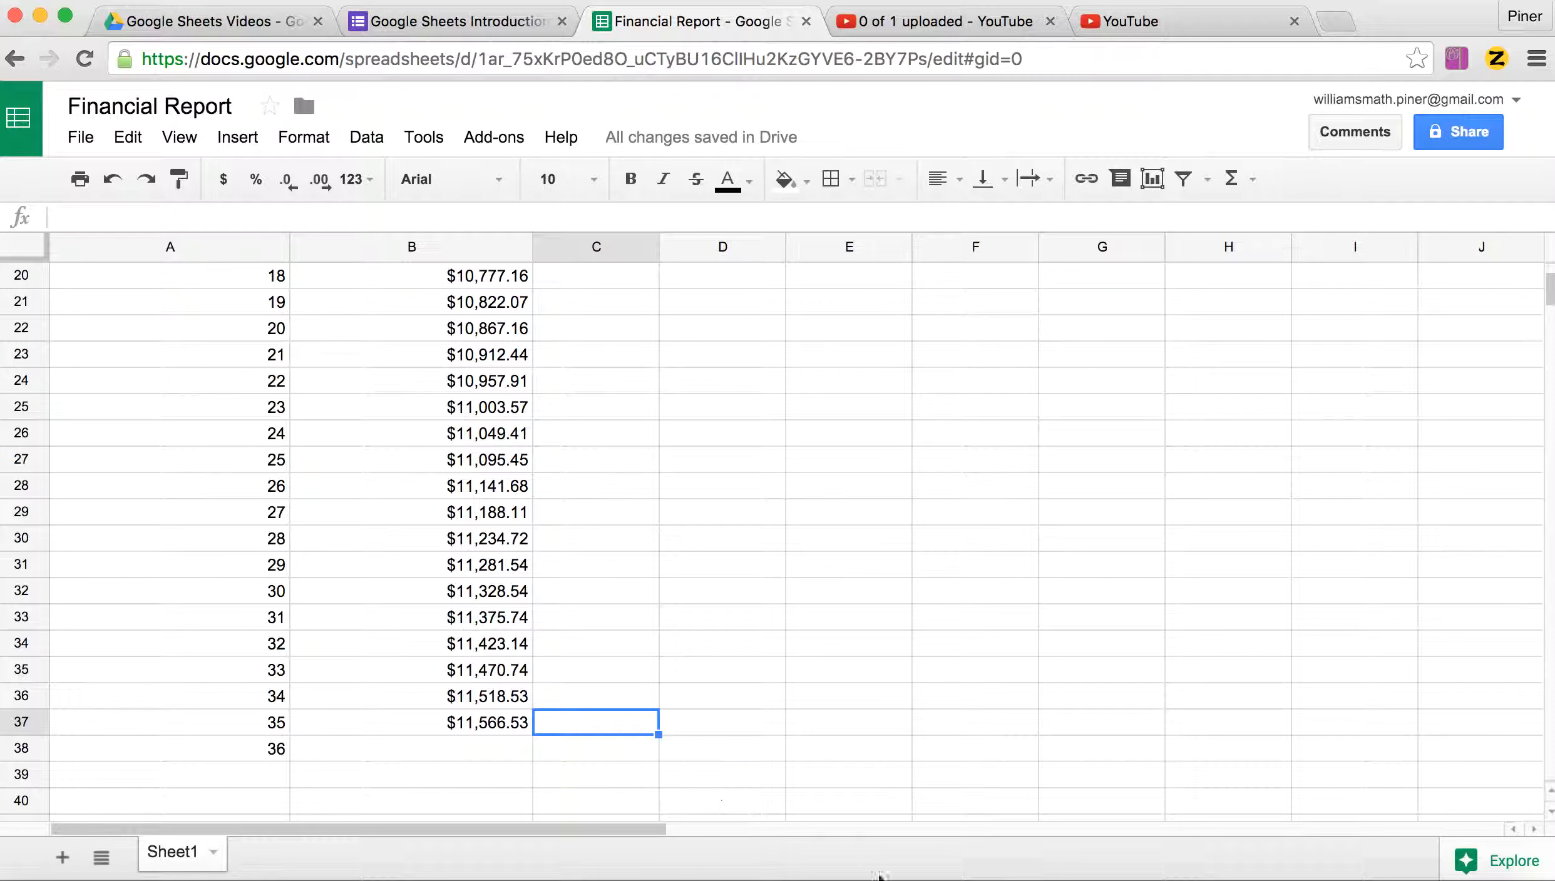
{"action": "right_click", "coordinate": [1264, 876]}
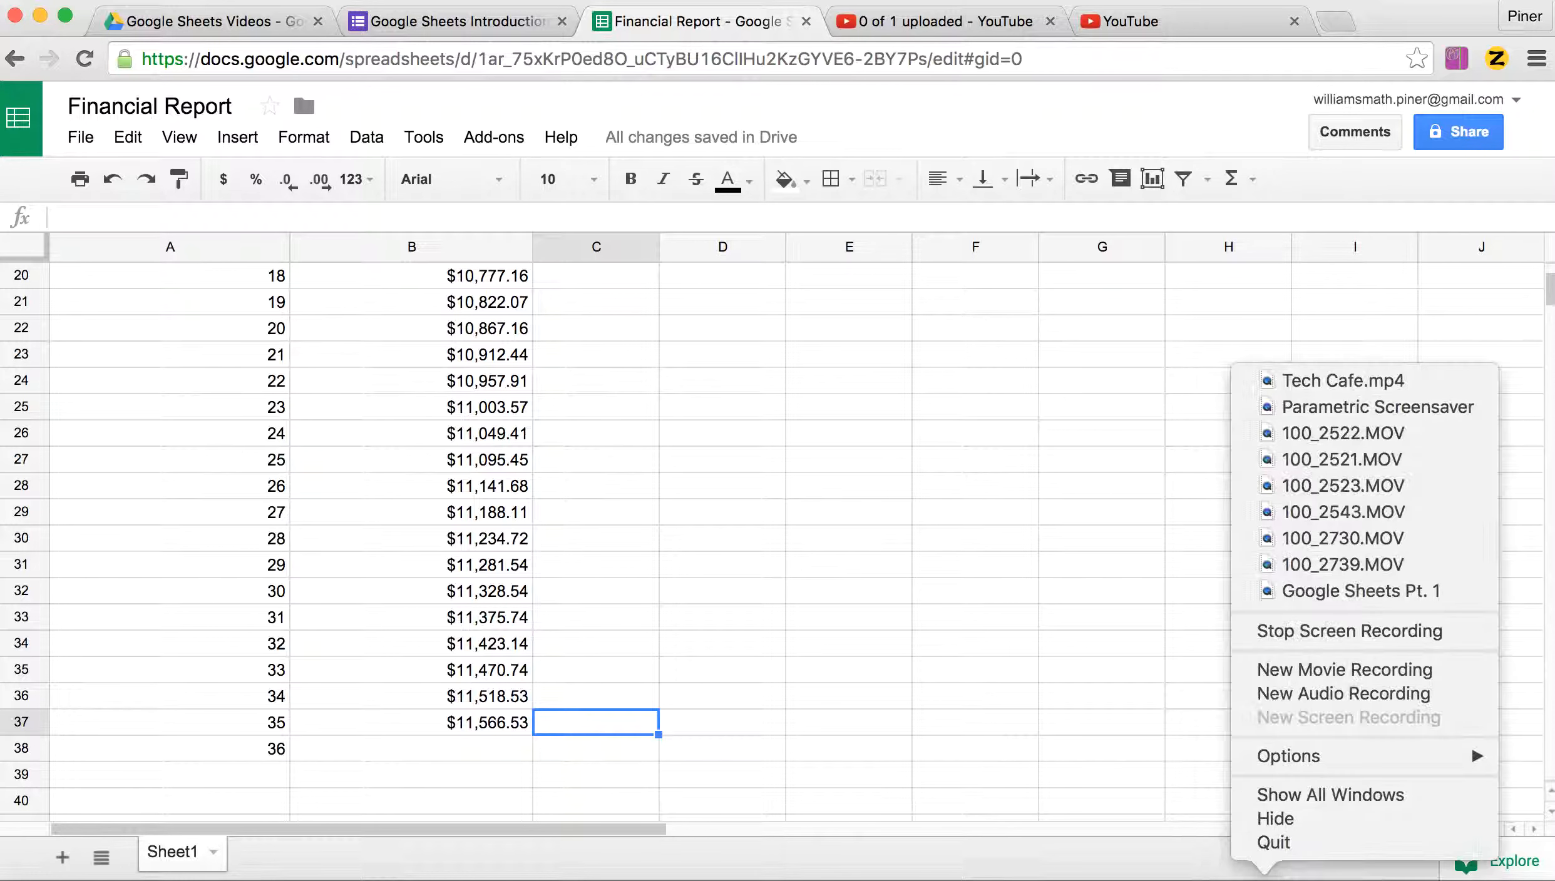